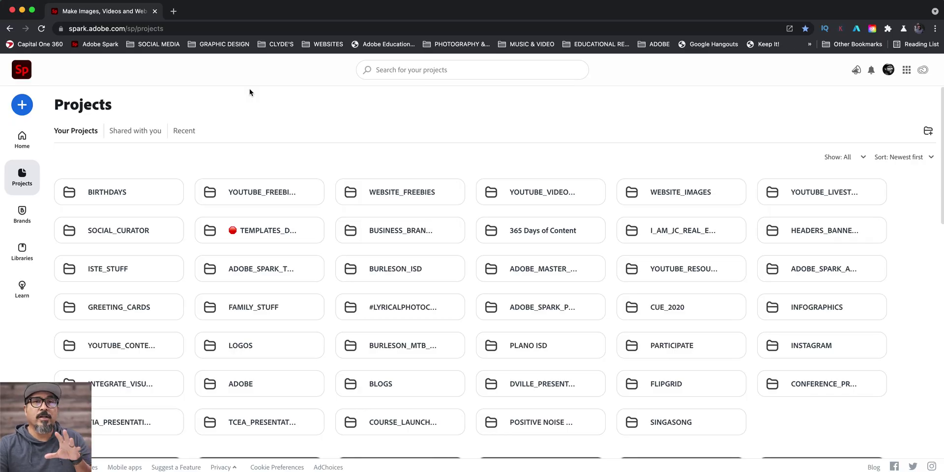
Create a new custom-size graphic using the STANDARD Landscape preset.
left_click(25, 106)
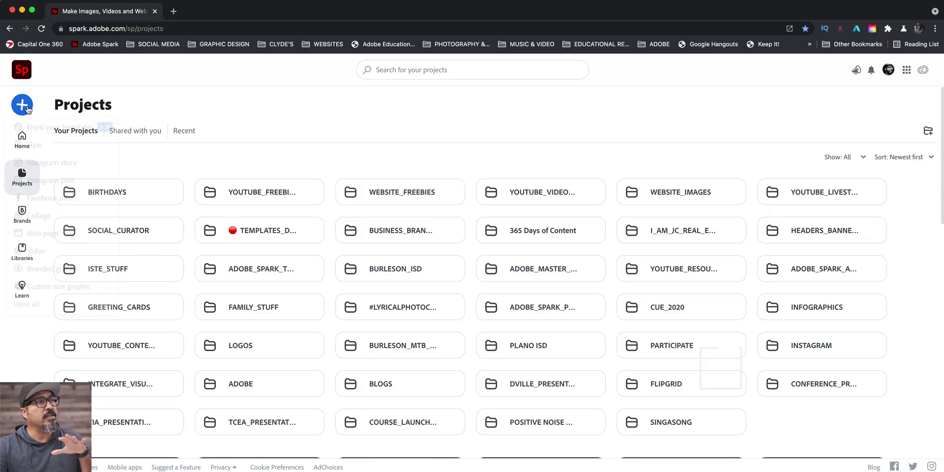
left_click(62, 288)
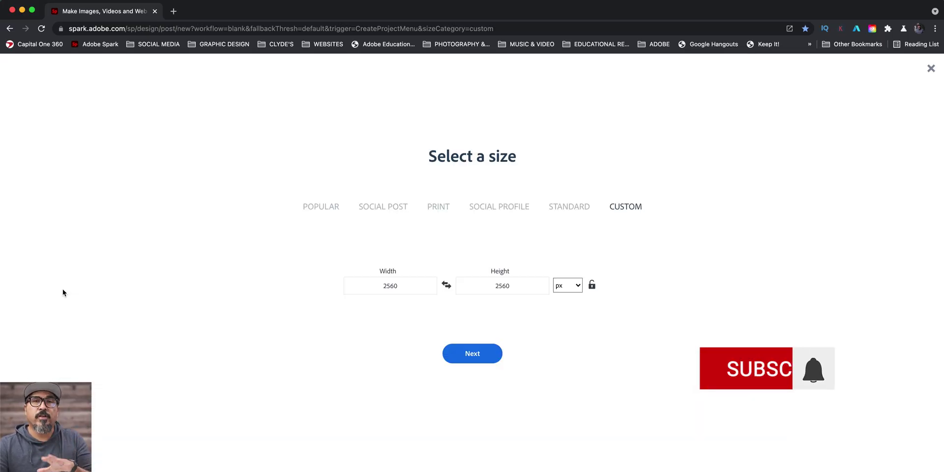
left_click(570, 211)
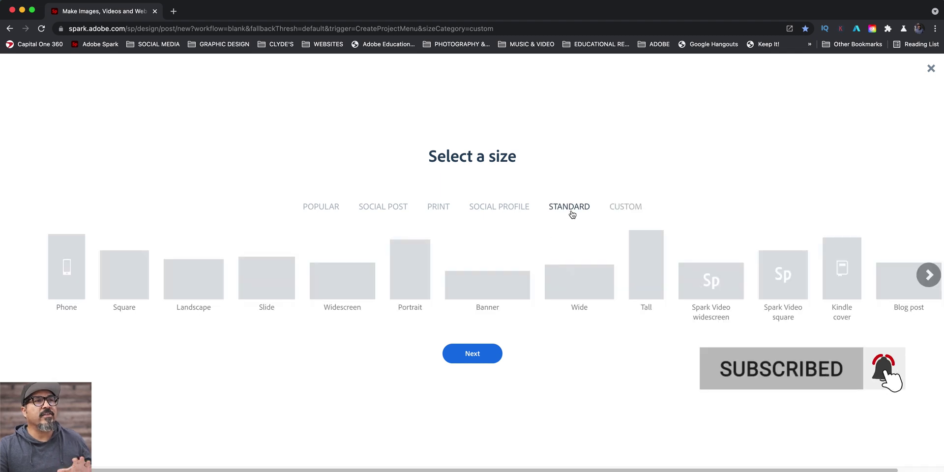
left_click(200, 282)
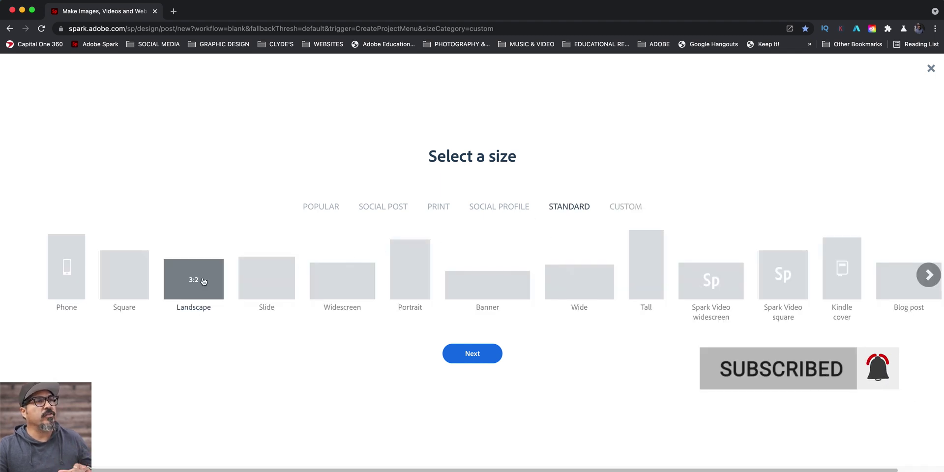
left_click(456, 353)
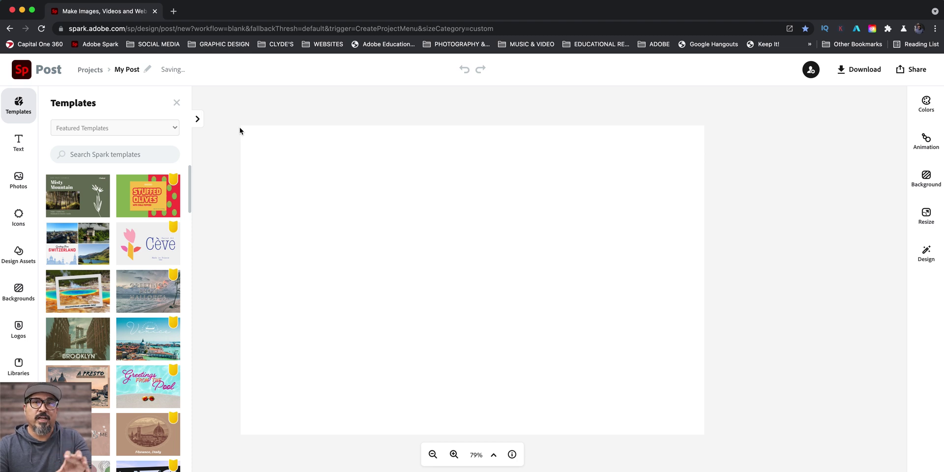
Change the project title from My Post to MOOD_BOARD.
left_click(176, 103)
left_click(126, 70)
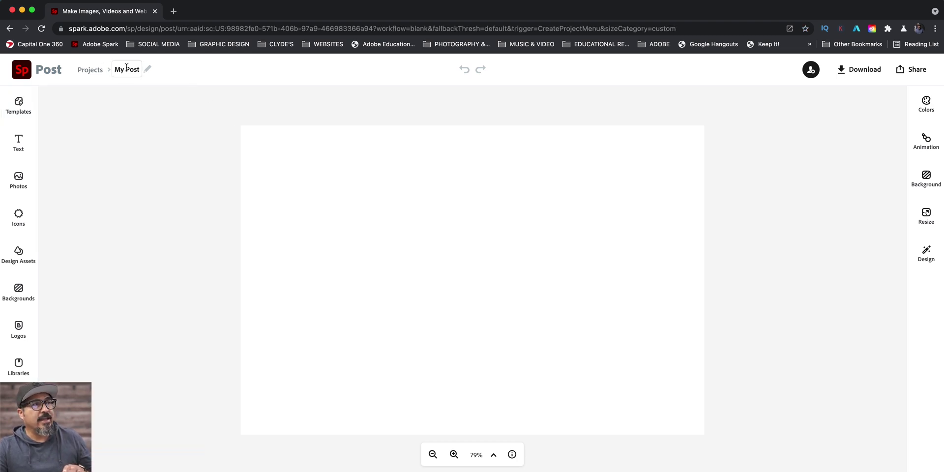
type("MO")
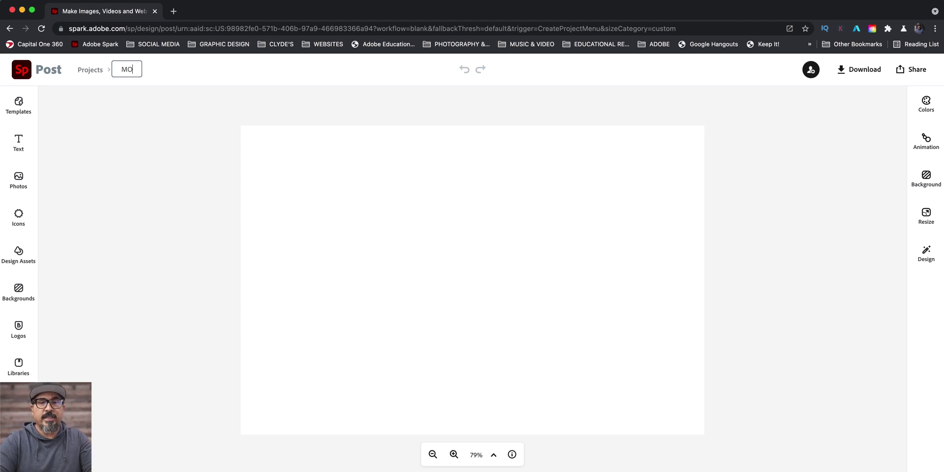
type("OD_")
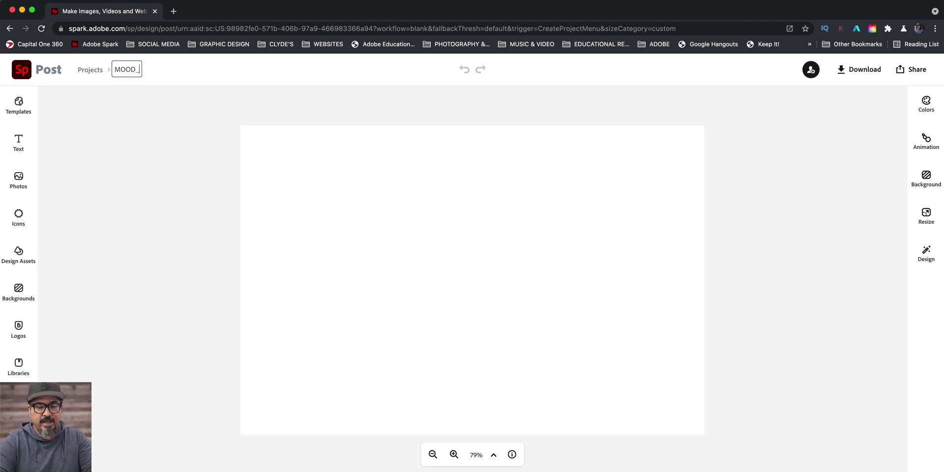
type("BOARD")
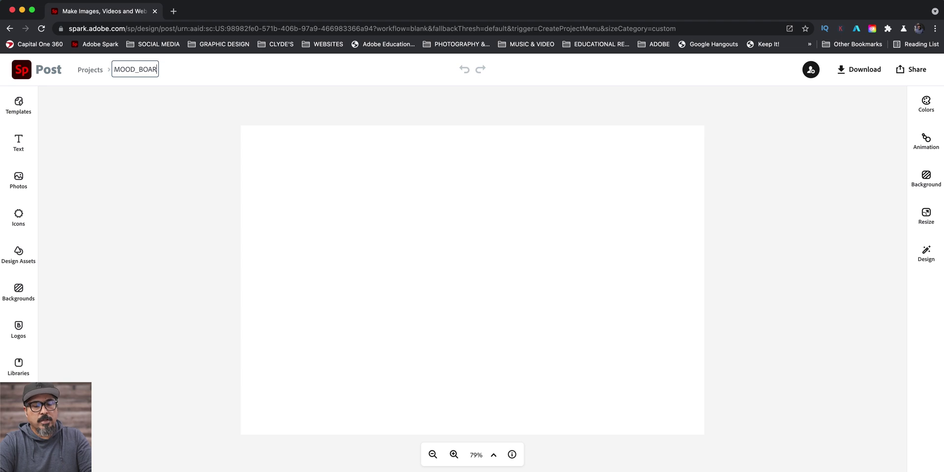
left_click(118, 130)
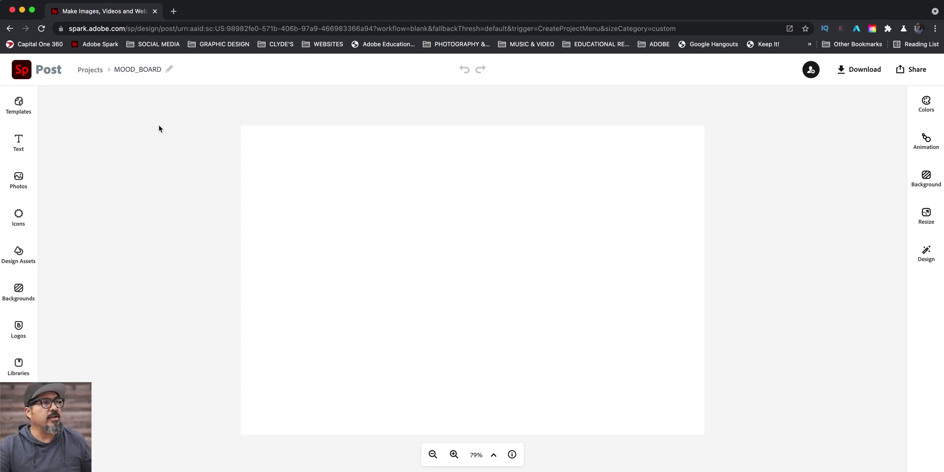
Upload the poster photo IMG_4200.JPG from Downloads onto the canvas and select it.
left_click(34, 191)
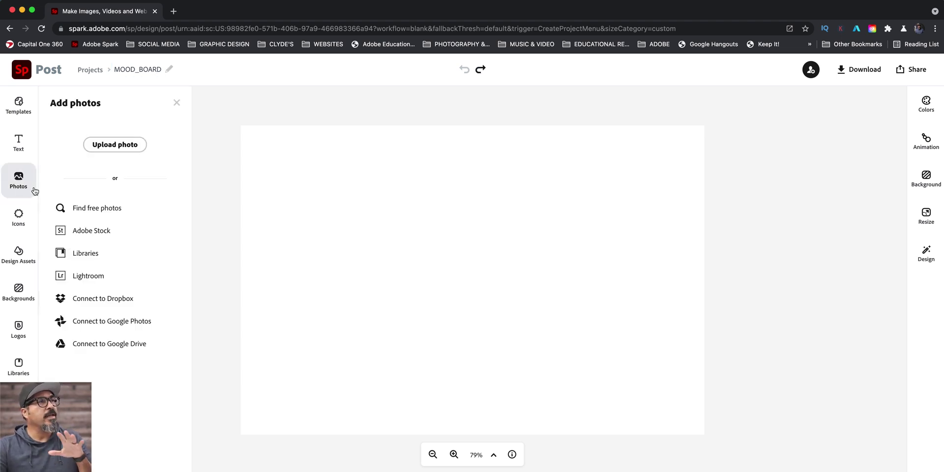
left_click(122, 147)
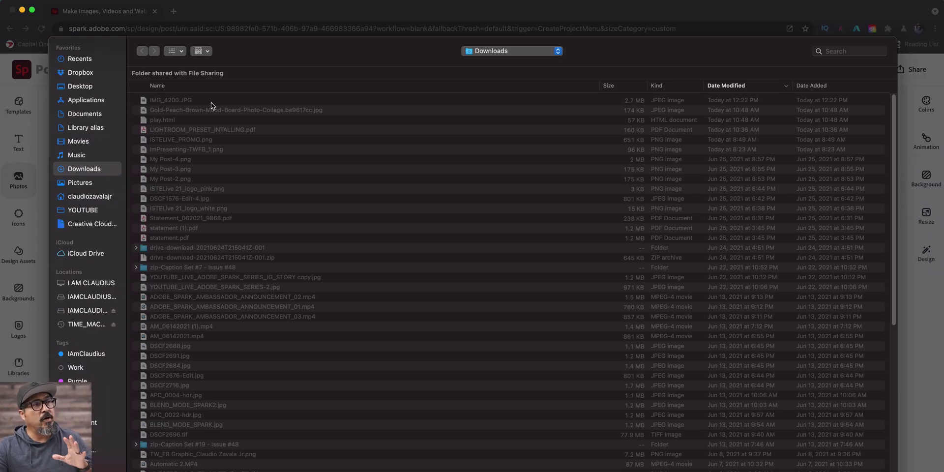
left_click(211, 101)
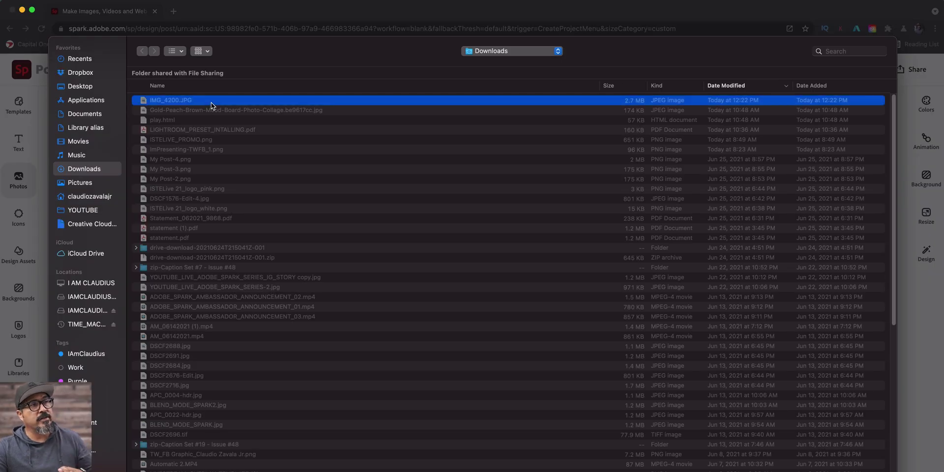
key("shift+Down")
key("Return")
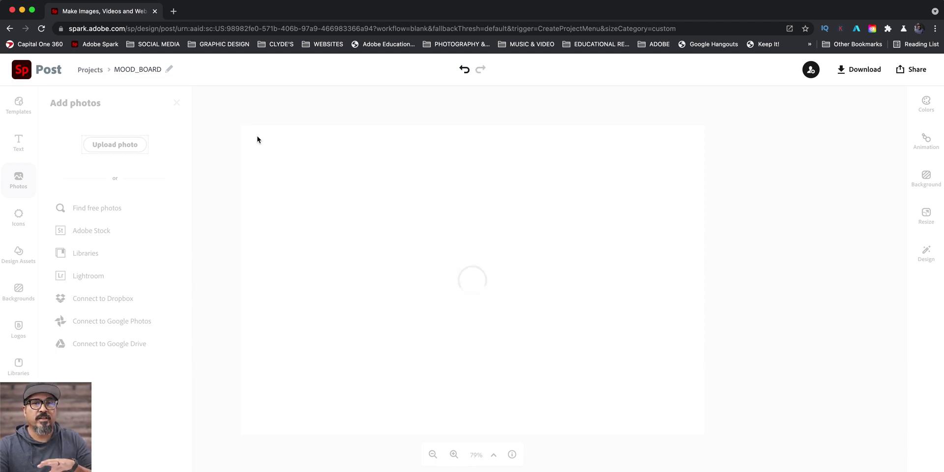
left_click(438, 232)
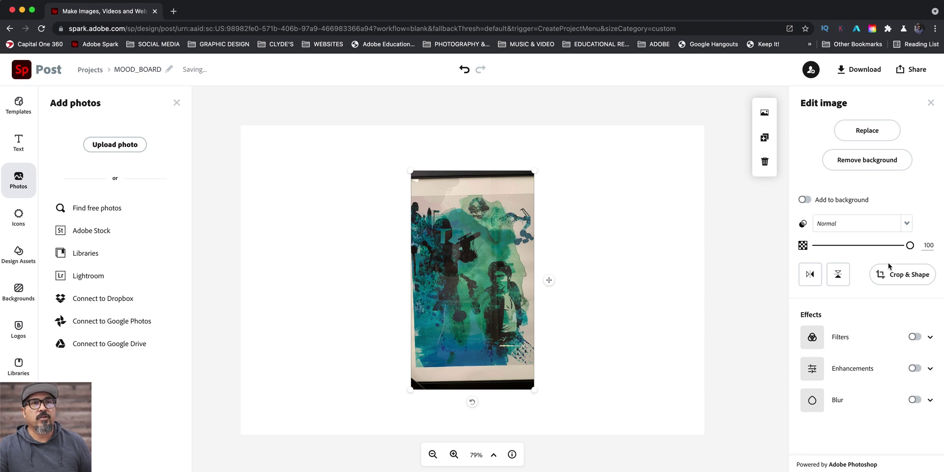
Crop the black frame off the poster's top and bottom, then enlarge it and shift it right.
left_click(890, 272)
left_click_drag(479, 167, 479, 186)
left_click_drag(465, 393, 466, 378)
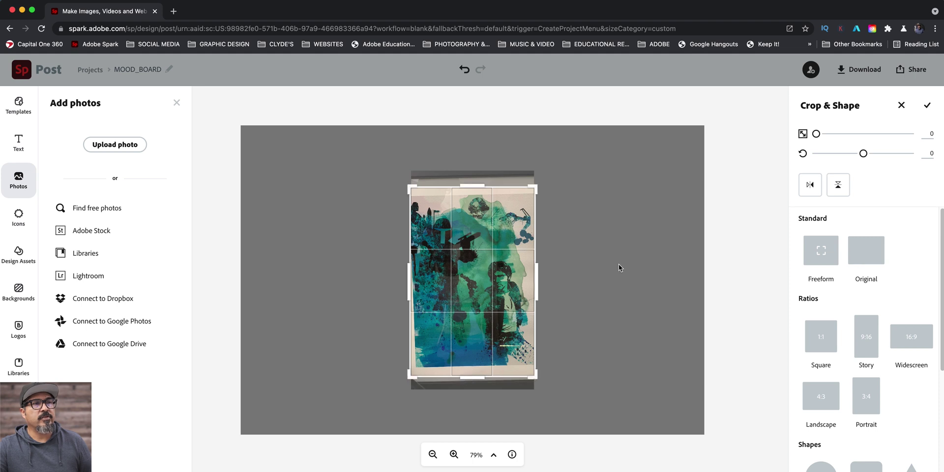
left_click(723, 227)
left_click_drag(531, 191, 655, 99)
left_click_drag(595, 201, 618, 273)
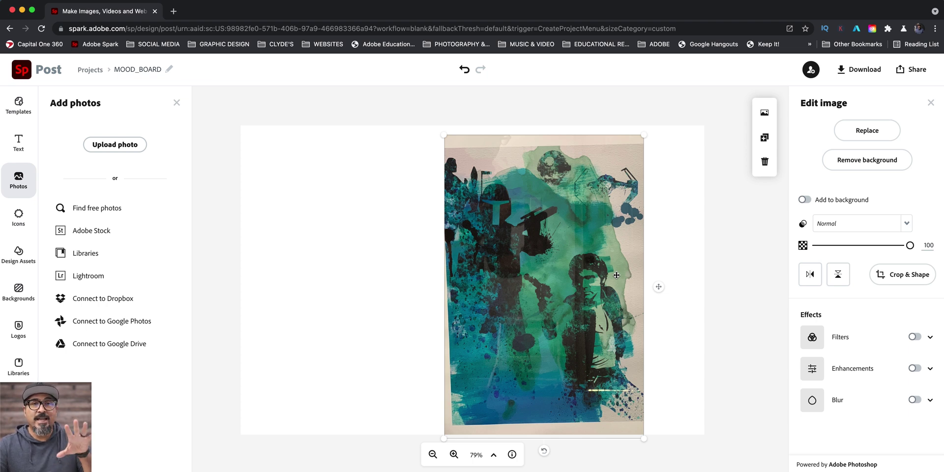
Apply a grid background layout and shuffle it to yellow, coral, cream, teal and dark-green cells.
left_click(727, 232)
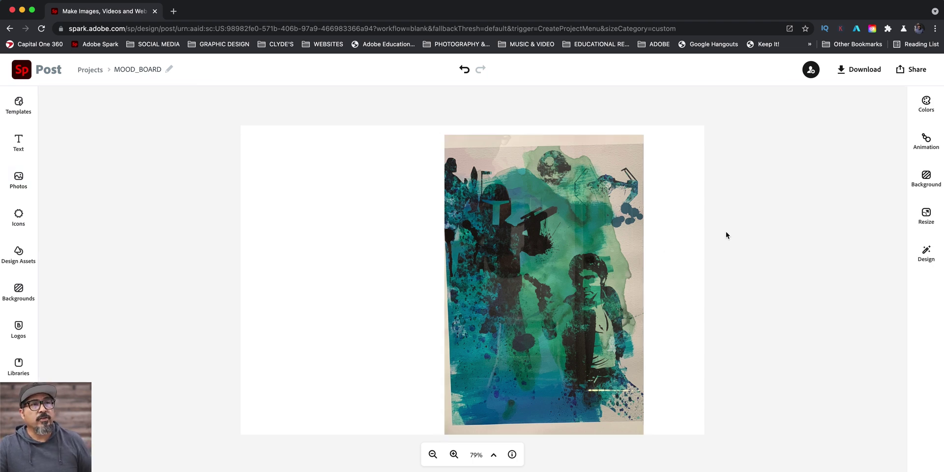
left_click(933, 181)
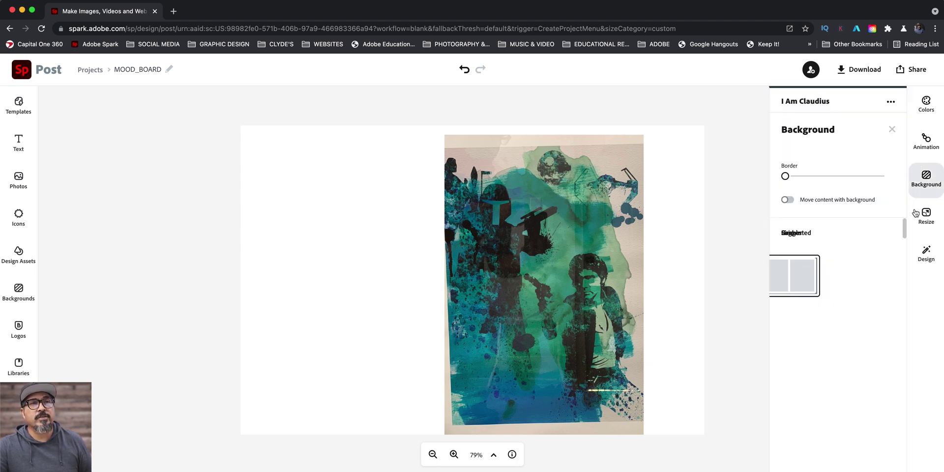
scroll(826, 340, "down", 2)
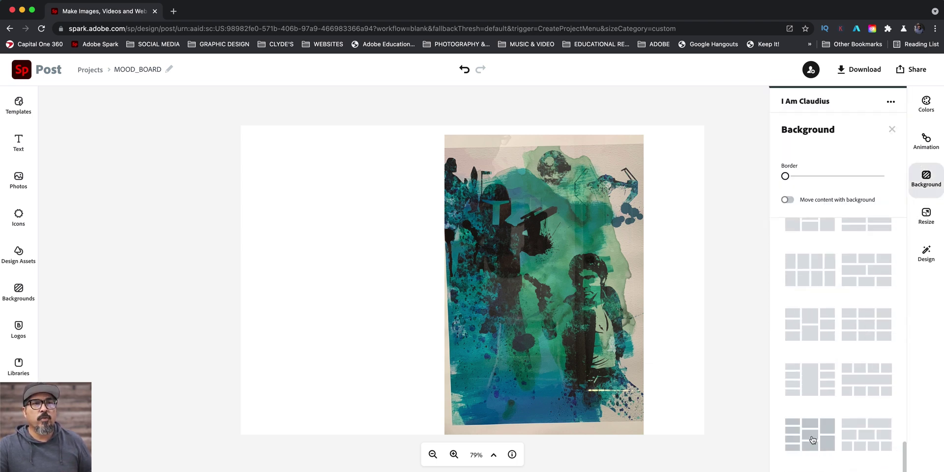
left_click(813, 439)
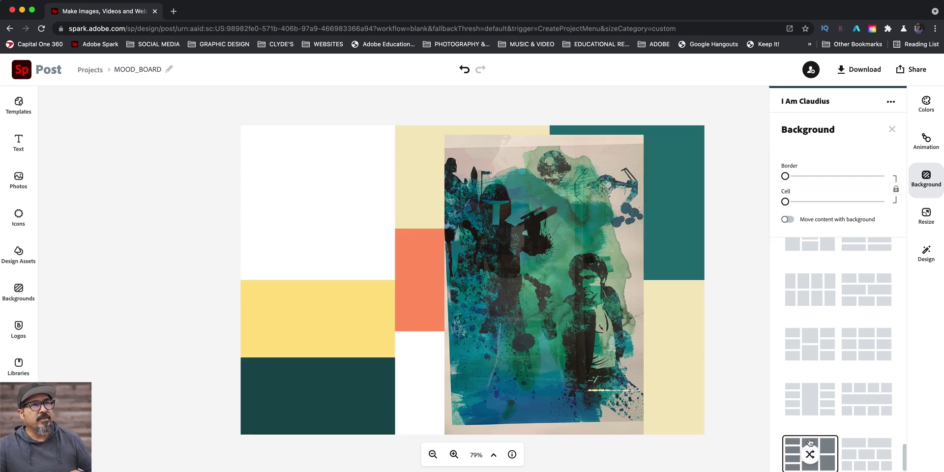
left_click(810, 454)
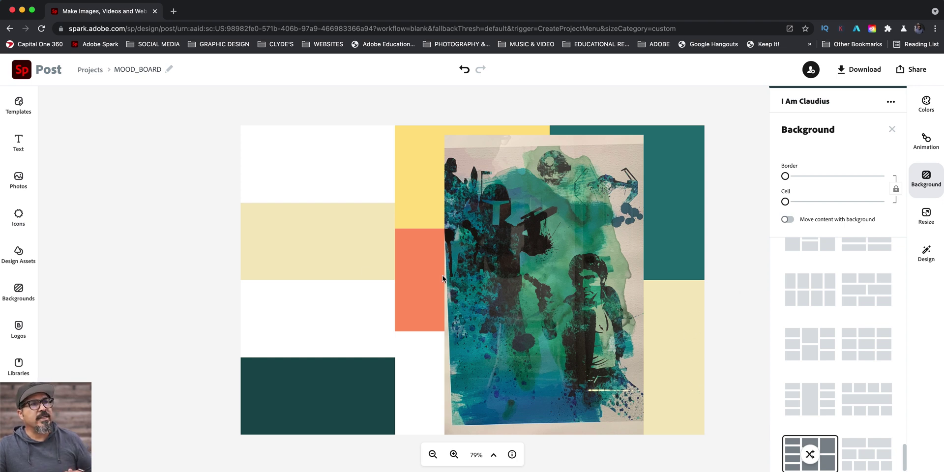
Narrow the grid's left column by pulling the top-left cell's right edge leftward.
left_click(348, 261)
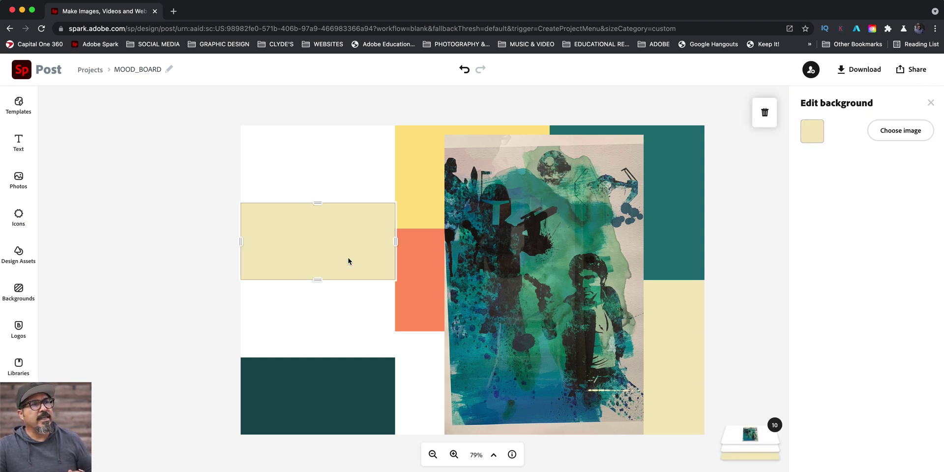
left_click(391, 184)
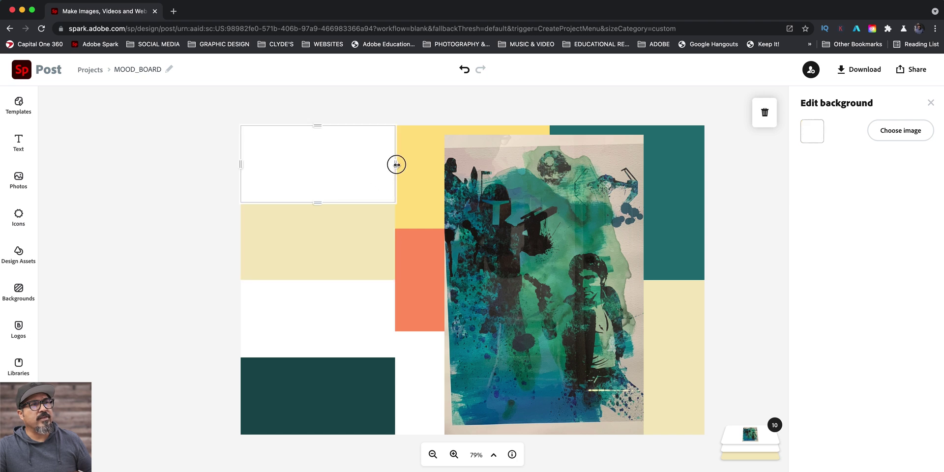
left_click(394, 164)
left_click(380, 173)
left_click_drag(395, 166, 326, 184)
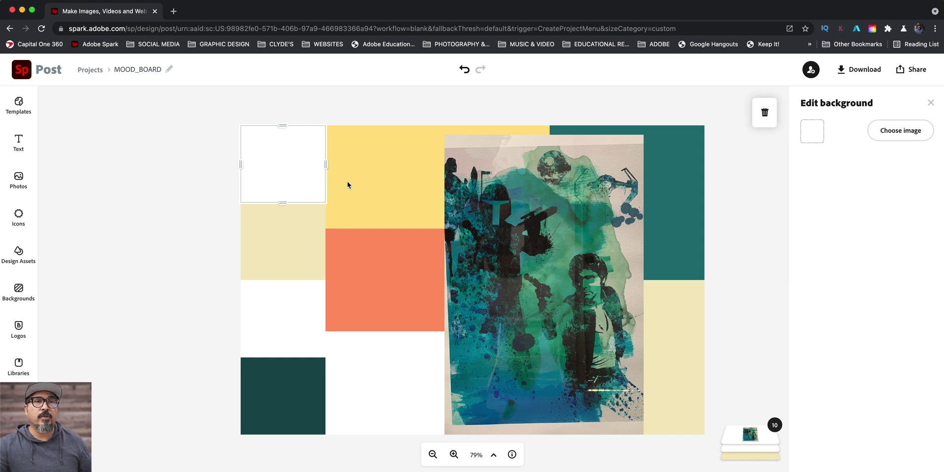
left_click(725, 209)
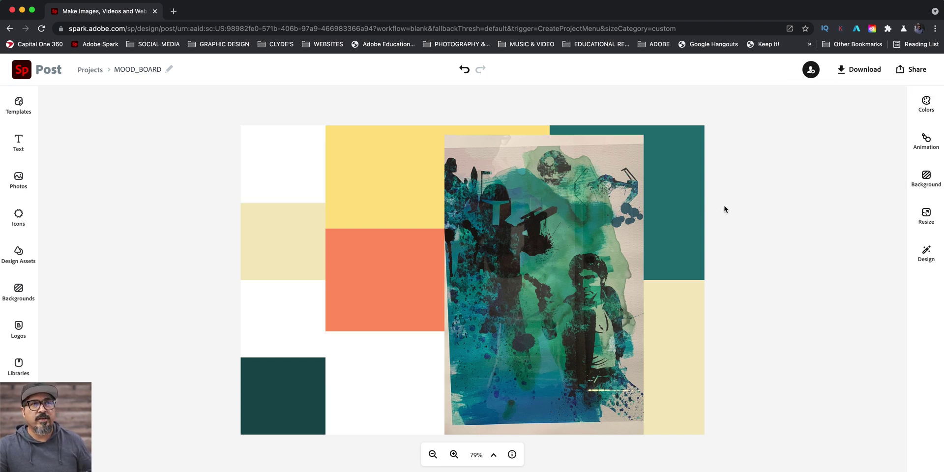
Raise the background Border setting slightly so every grid cell gets a black outline.
left_click(917, 181)
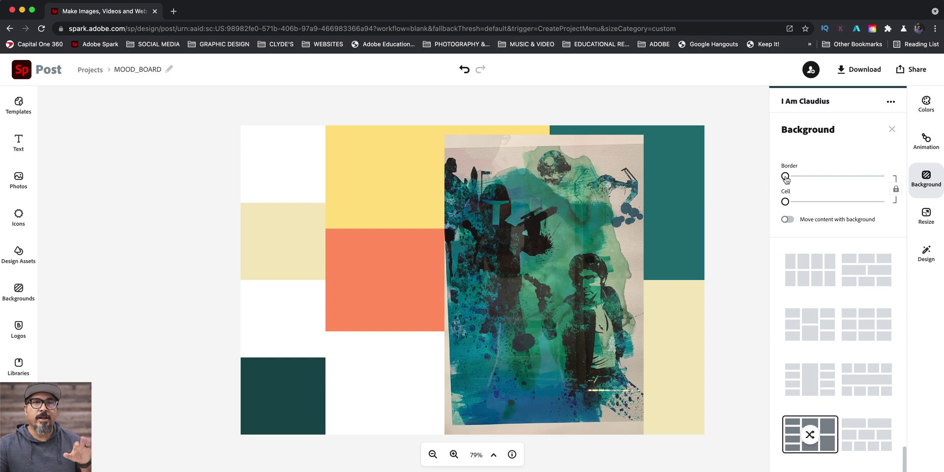
left_click_drag(785, 178, 792, 184)
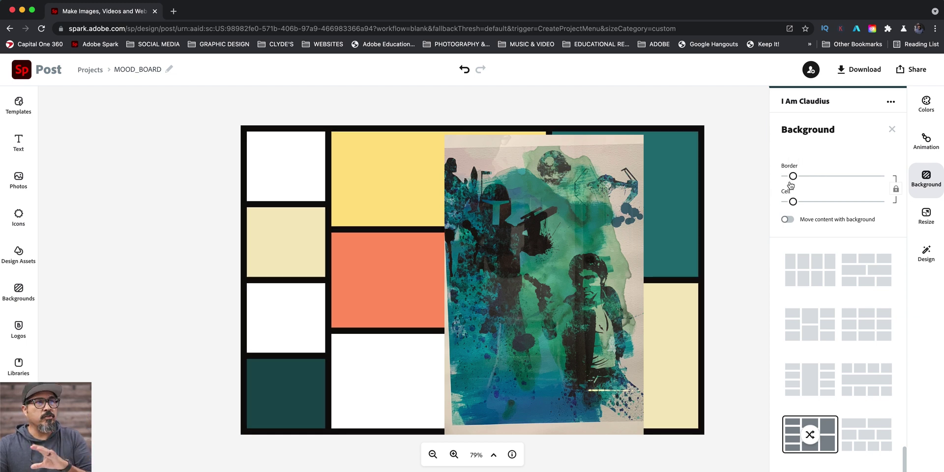
left_click(757, 184)
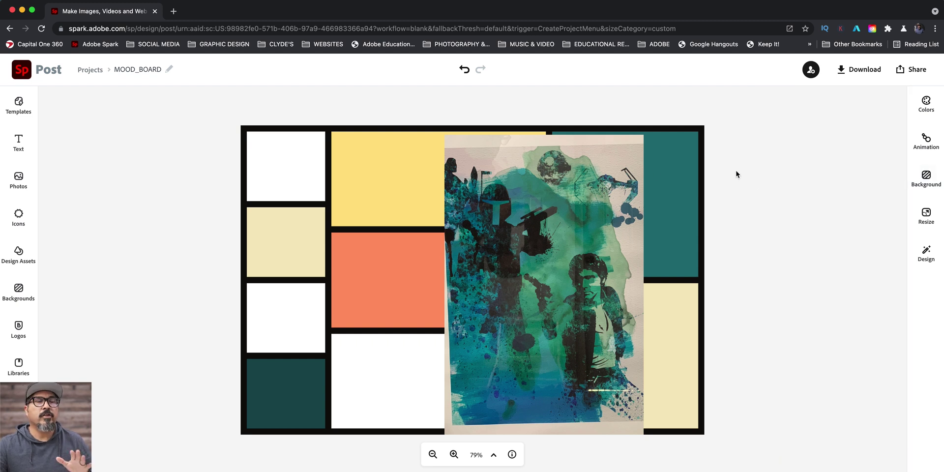
Colour the top two left cells slate blue and teal, sampled from the poster.
left_click(290, 169)
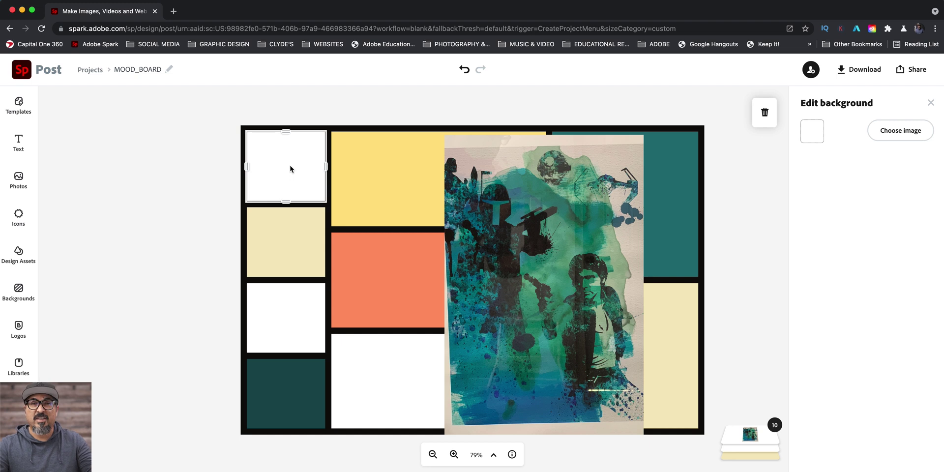
left_click(812, 133)
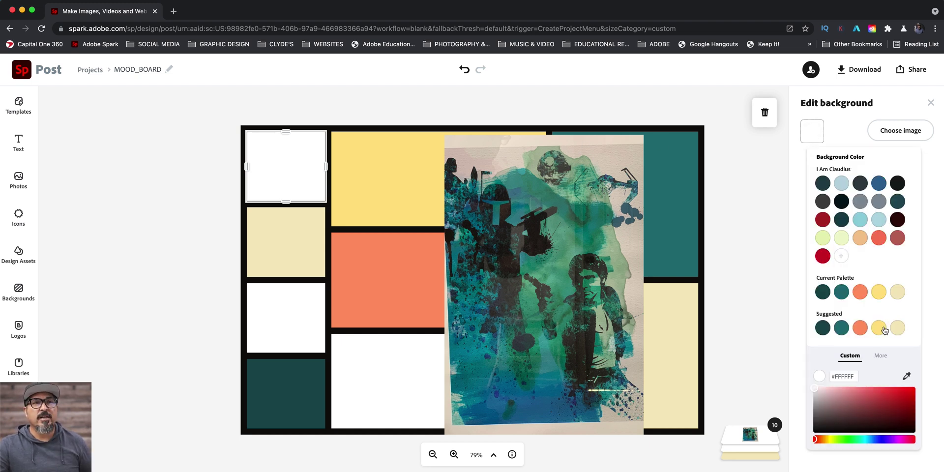
left_click(906, 378)
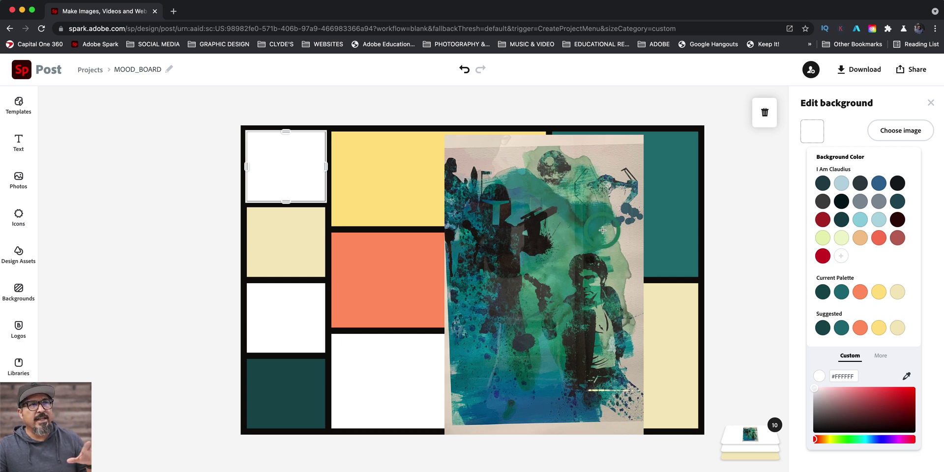
left_click(630, 212)
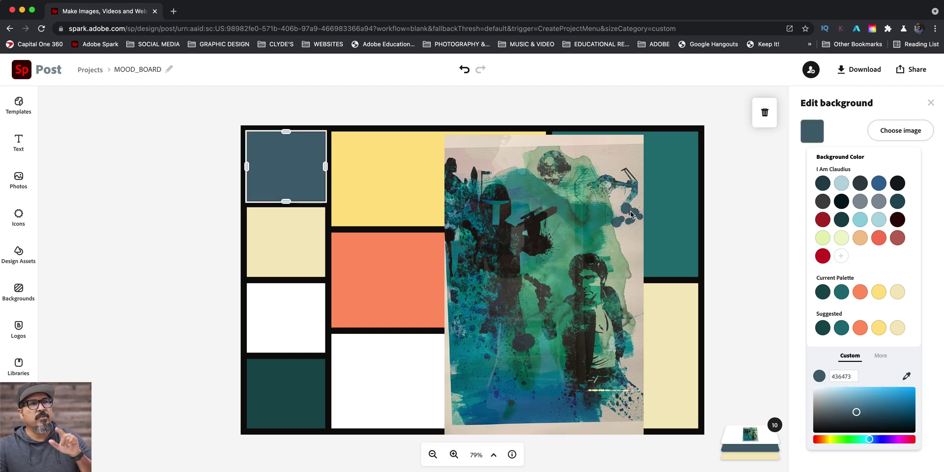
left_click(282, 243)
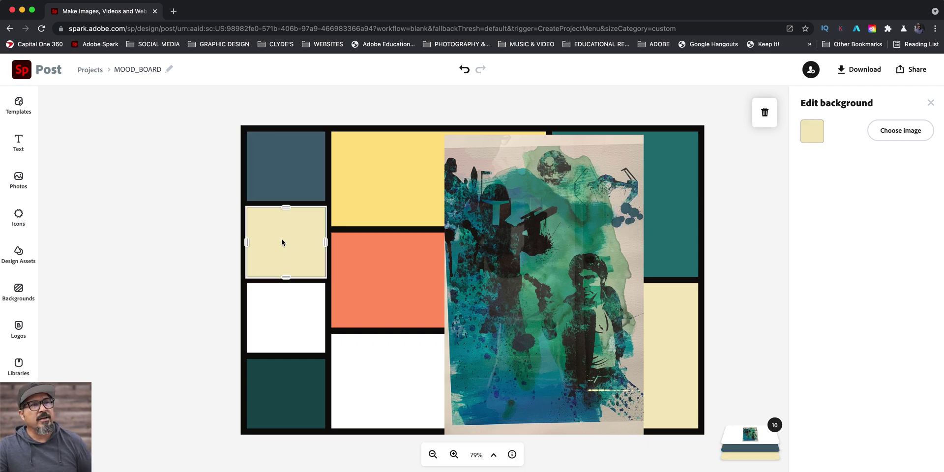
left_click(814, 137)
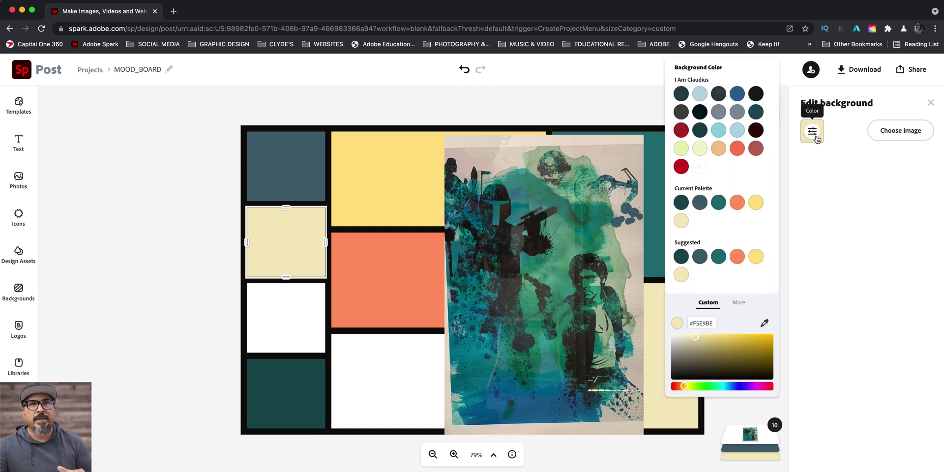
left_click(764, 323)
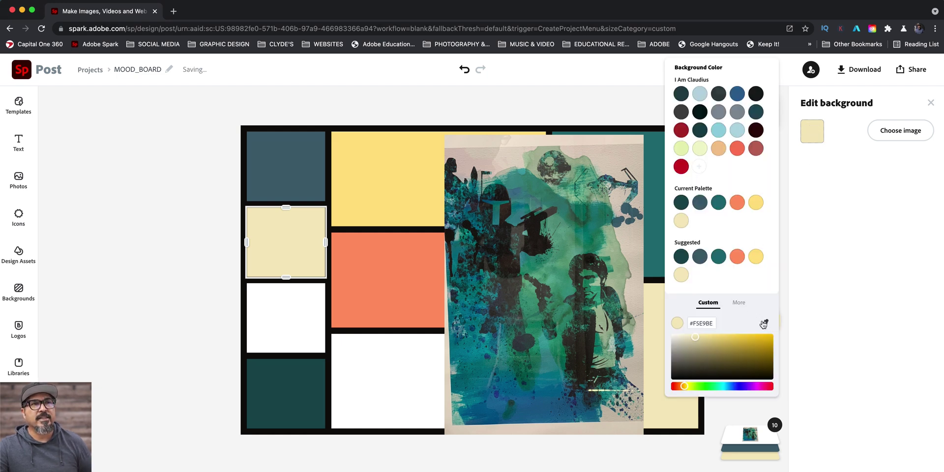
left_click(581, 239)
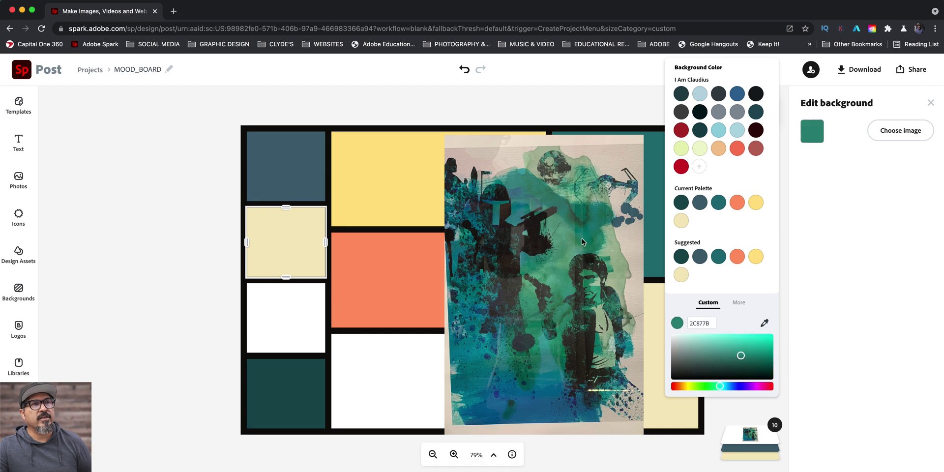
Colour the lower two left cells green and dark teal (388187), sampled from the poster.
left_click(281, 324)
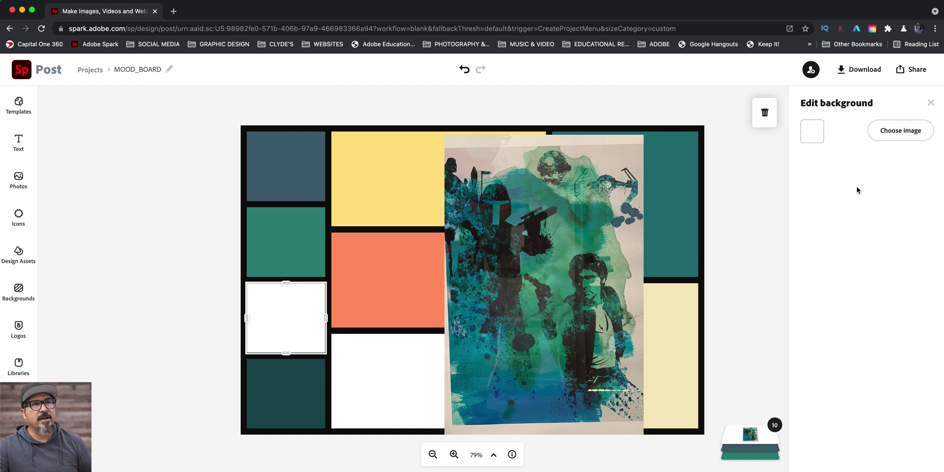
left_click(812, 131)
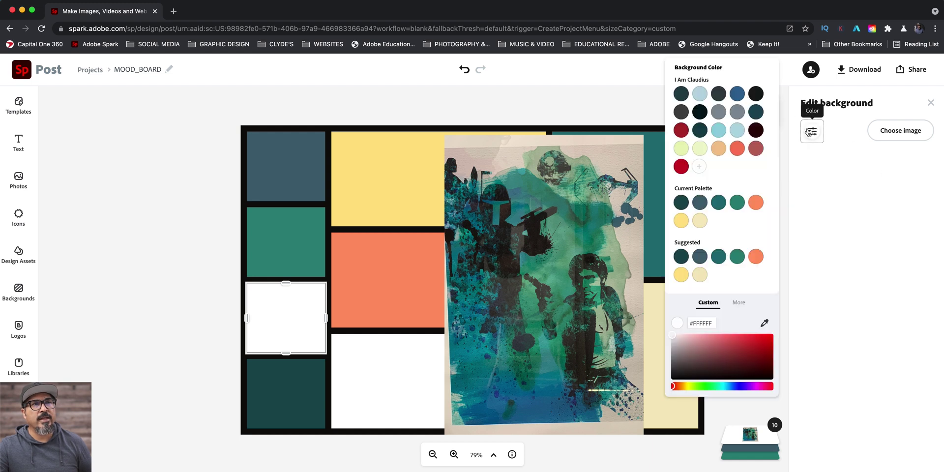
left_click(764, 323)
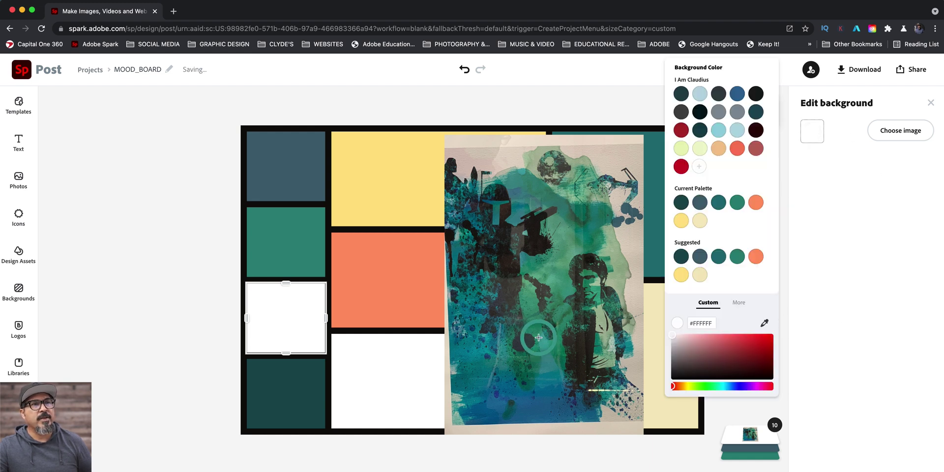
left_click(561, 267)
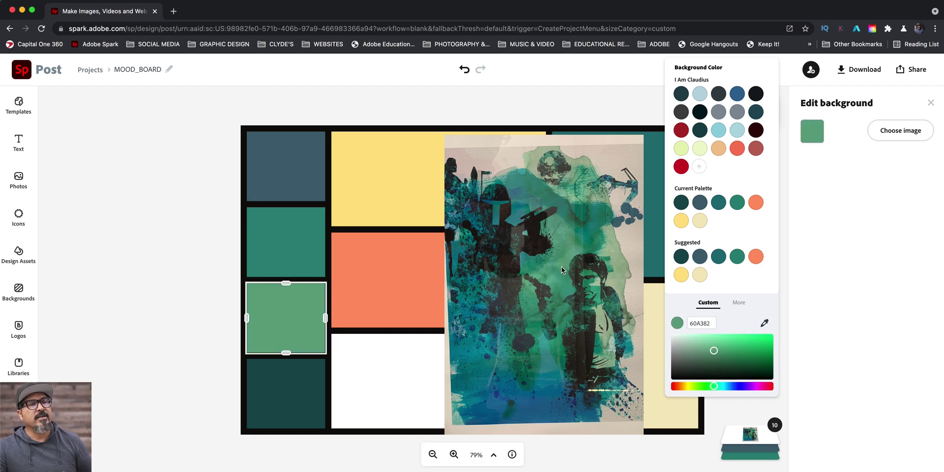
left_click(321, 384)
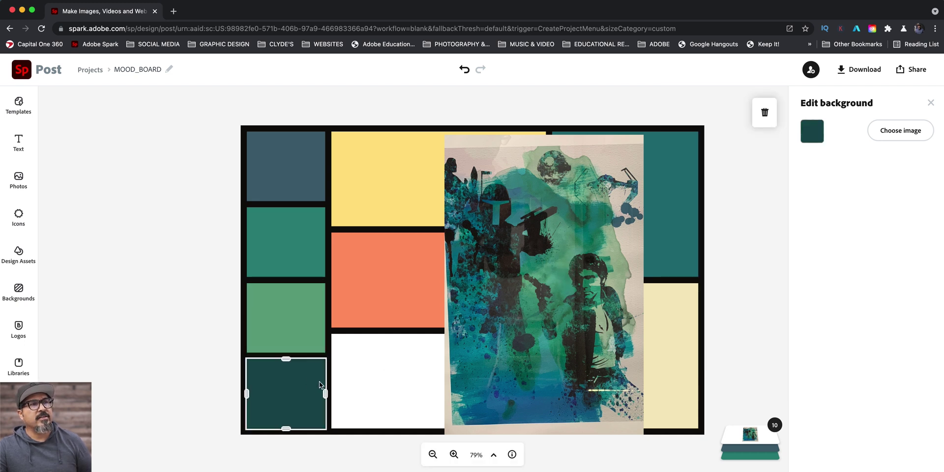
left_click(812, 131)
left_click(763, 323)
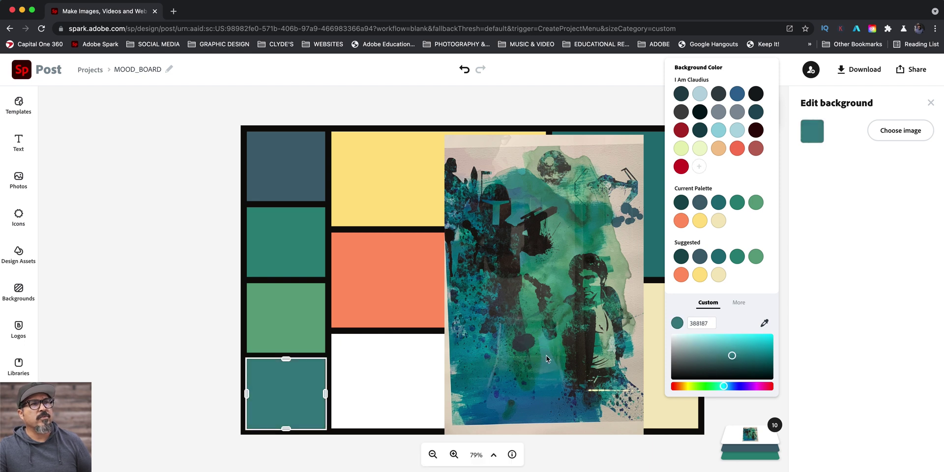
left_click(198, 360)
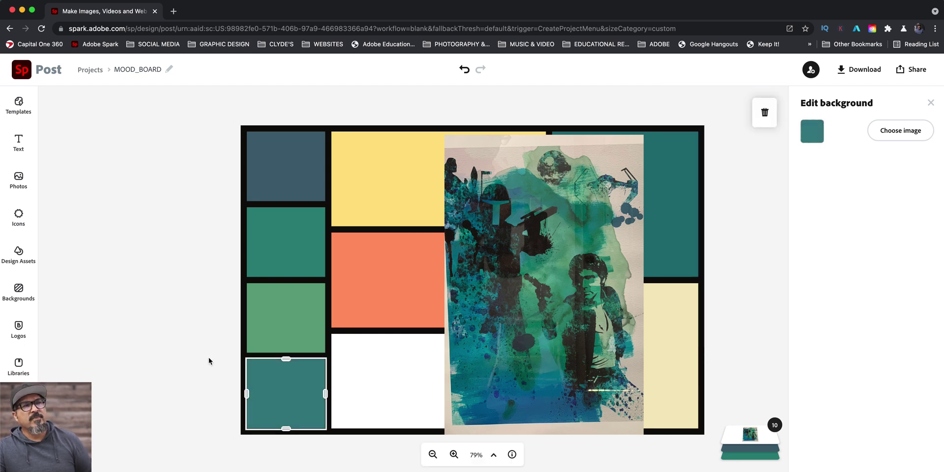
left_click(208, 361)
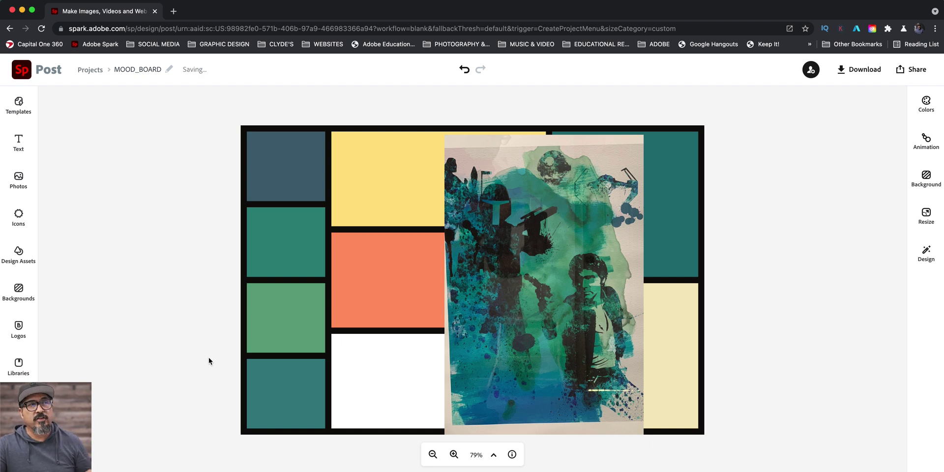
key("ctrl+z")
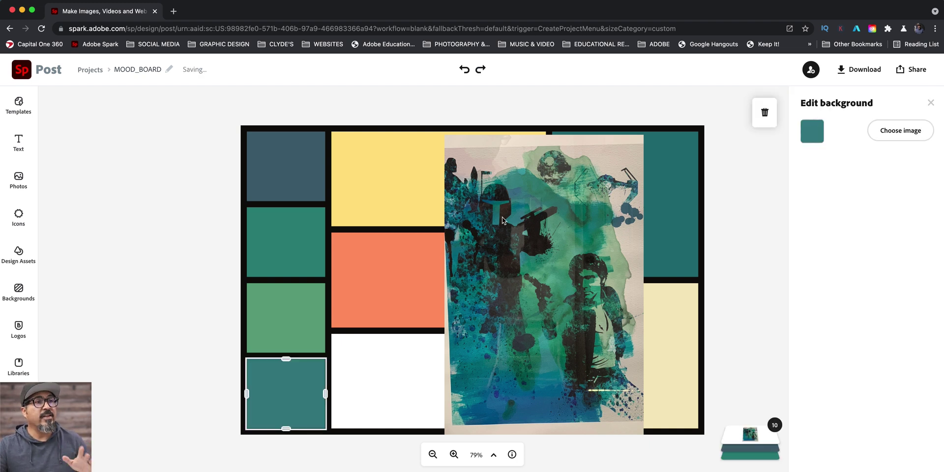
Delete the loose poster image and upload it as the beige bottom-right cell's background.
left_click(553, 213)
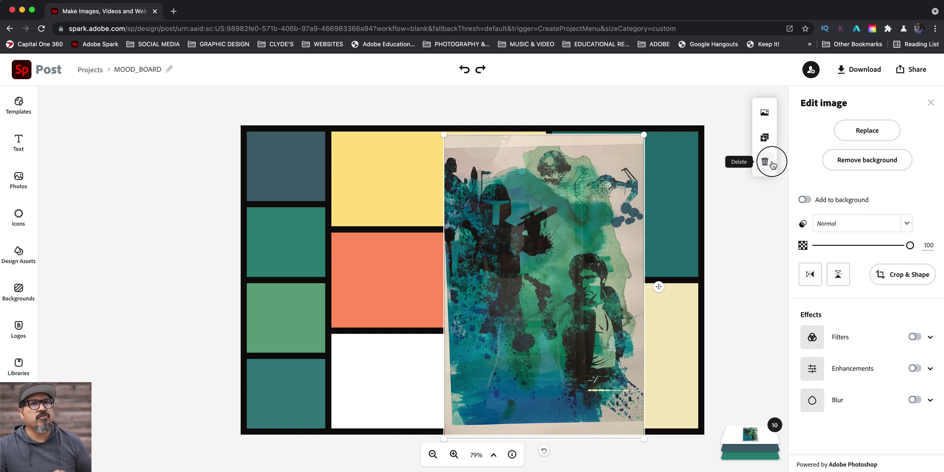
left_click(766, 161)
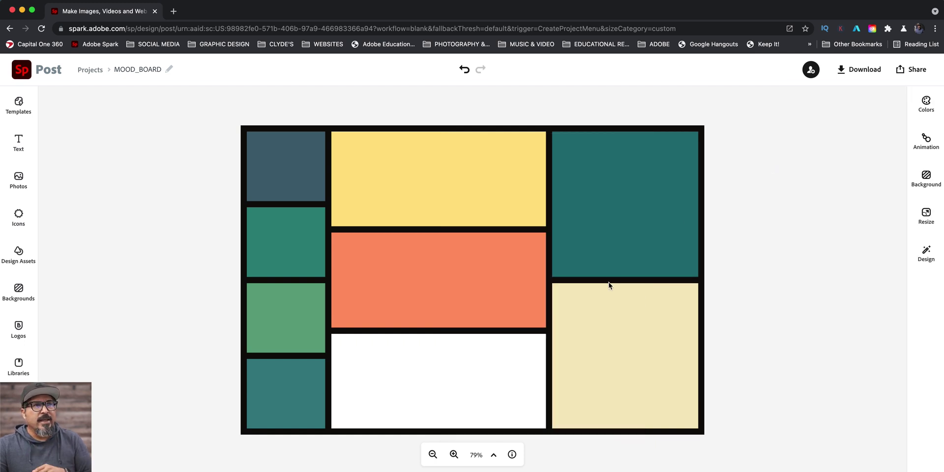
left_click(621, 372)
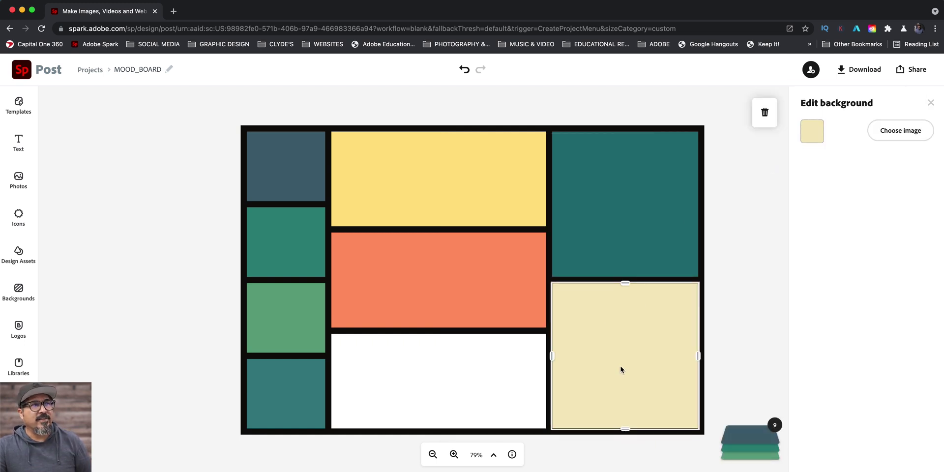
left_click(874, 134)
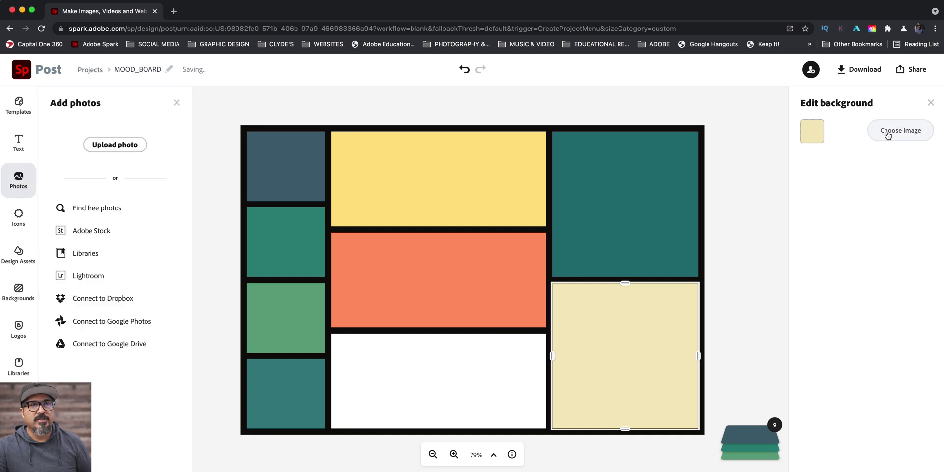
left_click(92, 149)
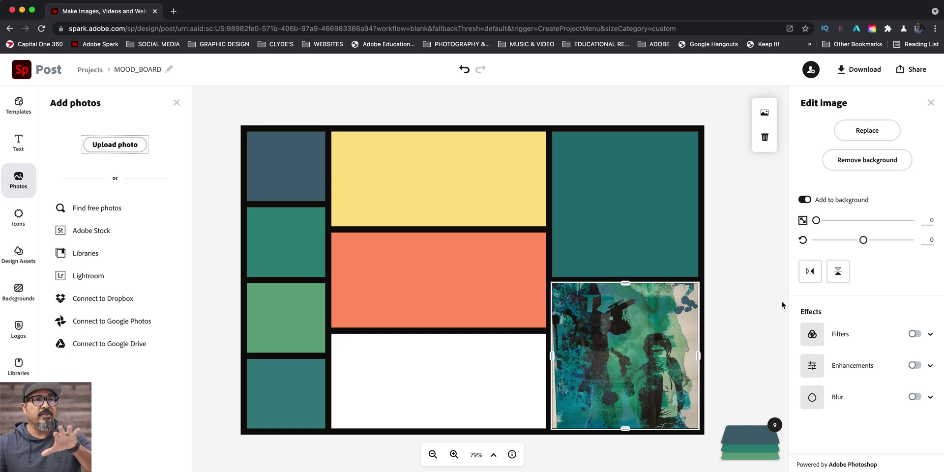
left_click(674, 332)
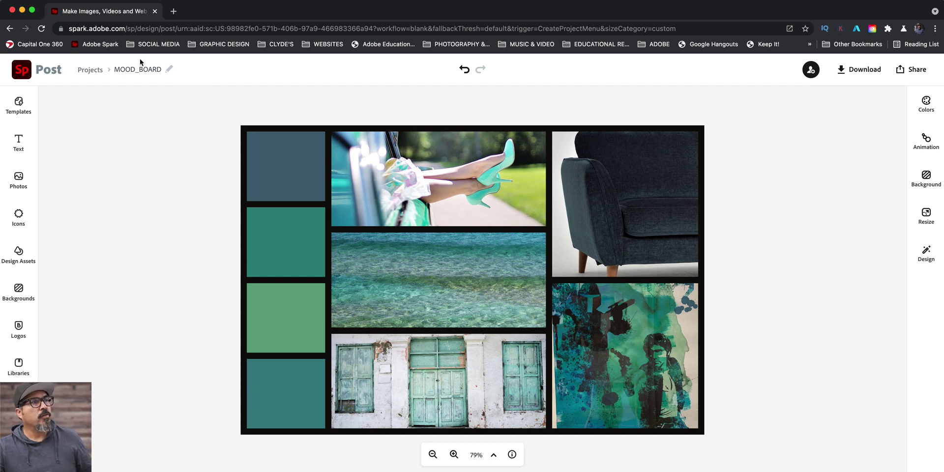
Open the icon library to search for icons.
left_click(18, 217)
Search the icons for 'badge' and add the first badge to the design.
left_click(71, 129)
type("arrow")
key("Return")
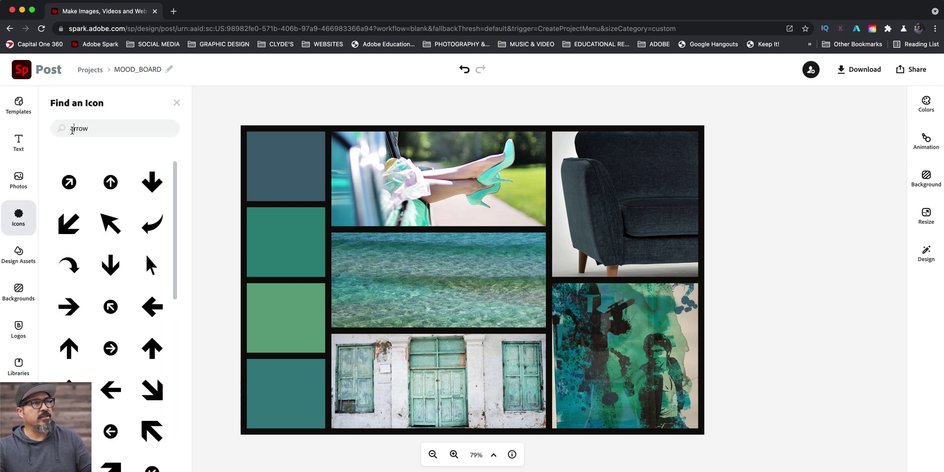
double_click(72, 129)
type("b")
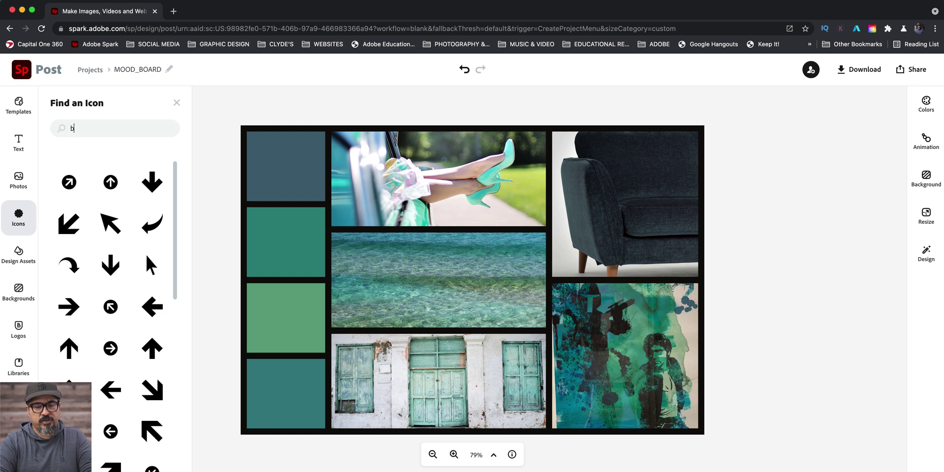
type("adge")
key("Return")
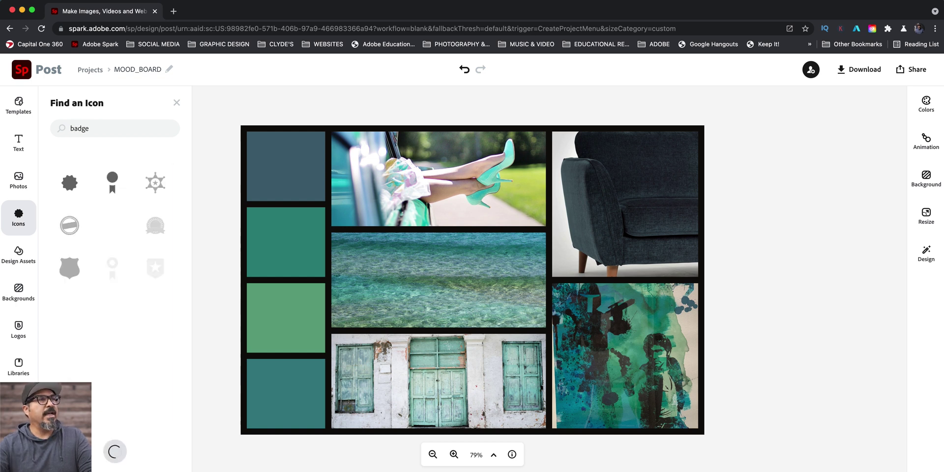
left_click(70, 193)
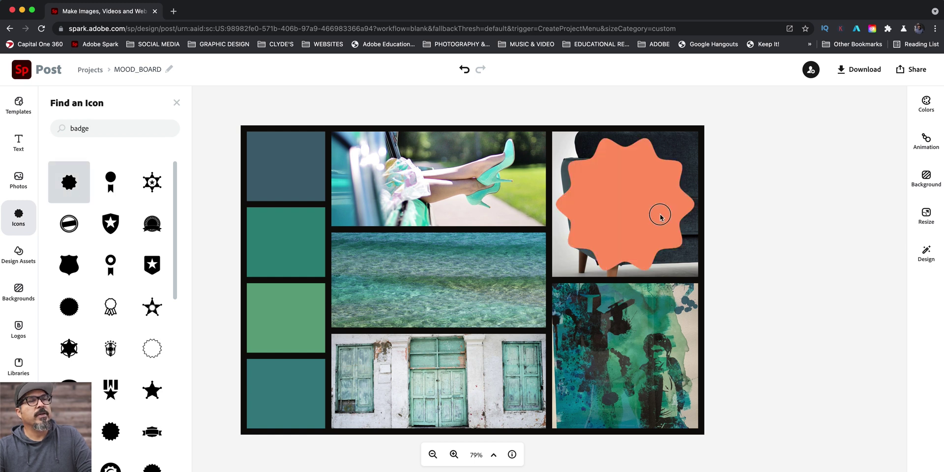
Shrink the badge, centre it over the photo grid and tilt it slightly clockwise.
left_click_drag(659, 213, 588, 303)
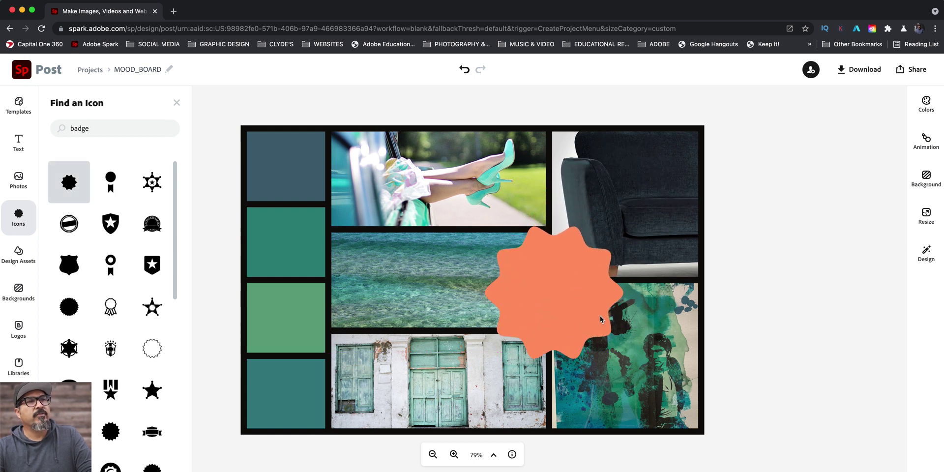
left_click_drag(622, 364, 603, 336)
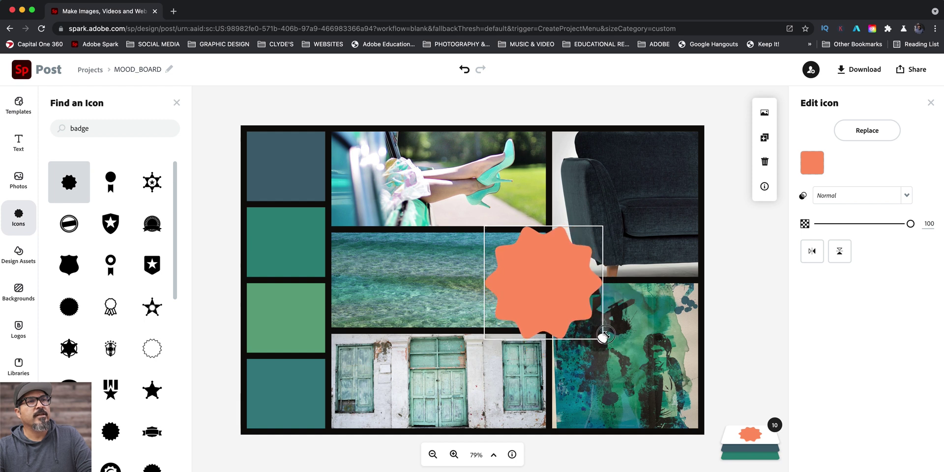
left_click_drag(547, 281, 555, 284)
left_click_drag(548, 346, 564, 340)
Colour the badge white and add a new text box to the board.
left_click(810, 167)
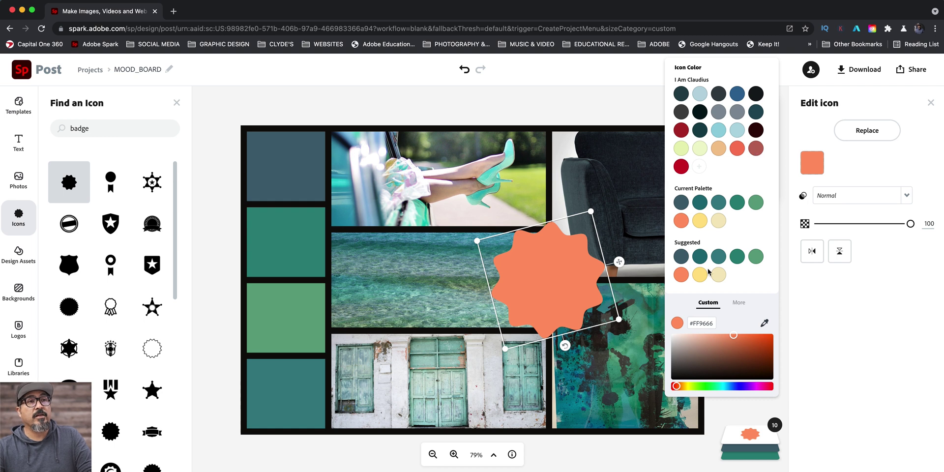
left_click(739, 304)
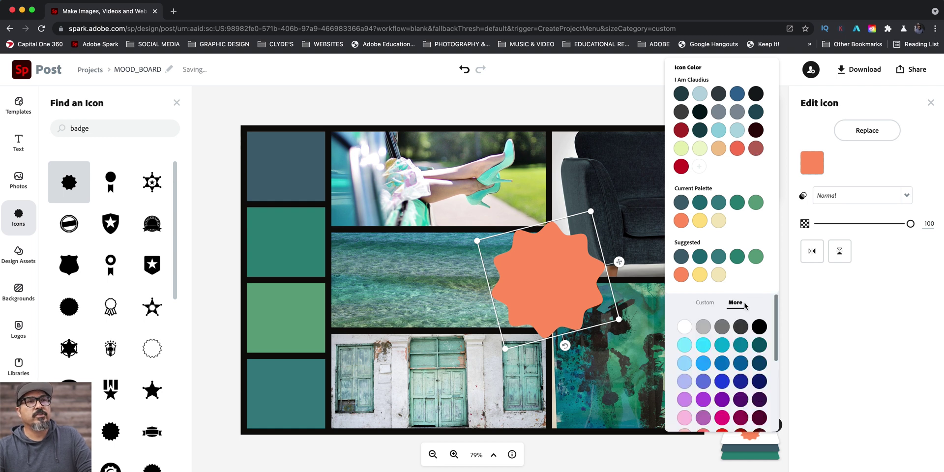
left_click(685, 327)
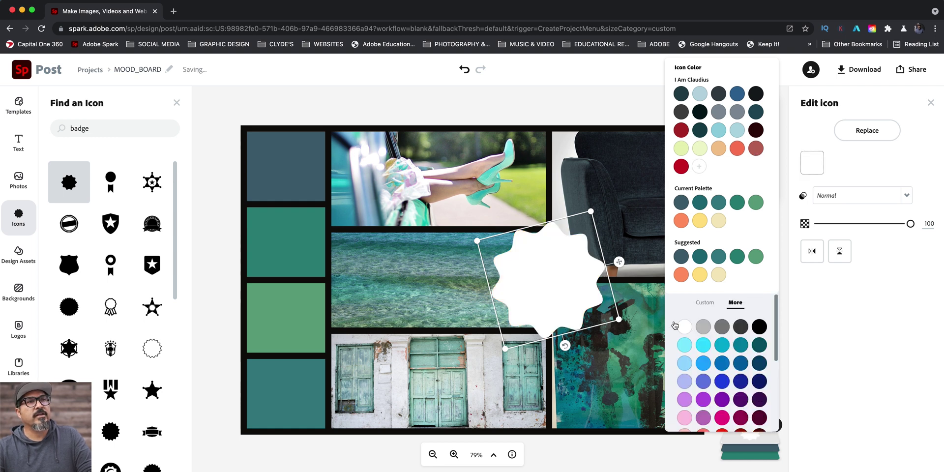
left_click(19, 141)
left_click(132, 134)
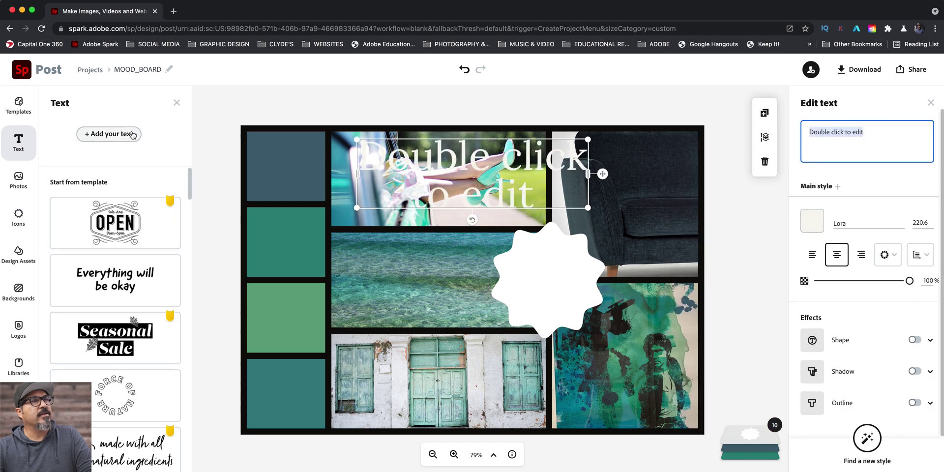
Type 'Mood Board' as the title and colour it black.
type("Mo")
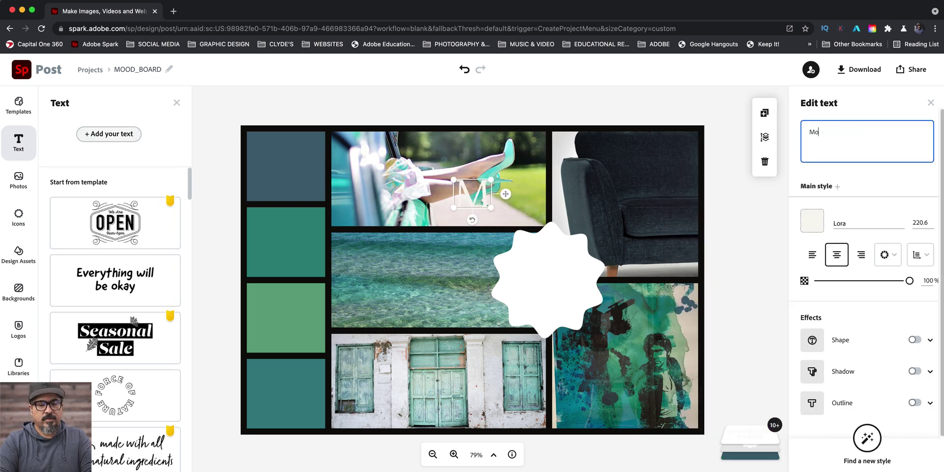
type("od Board")
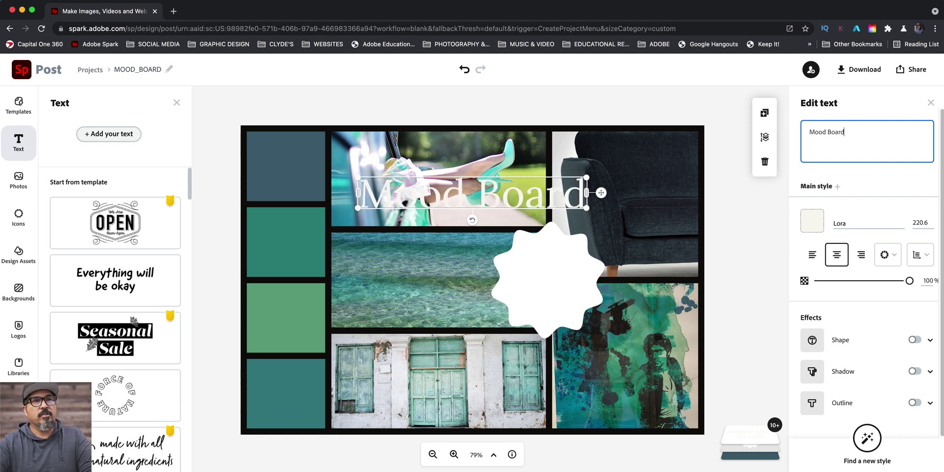
left_click(818, 223)
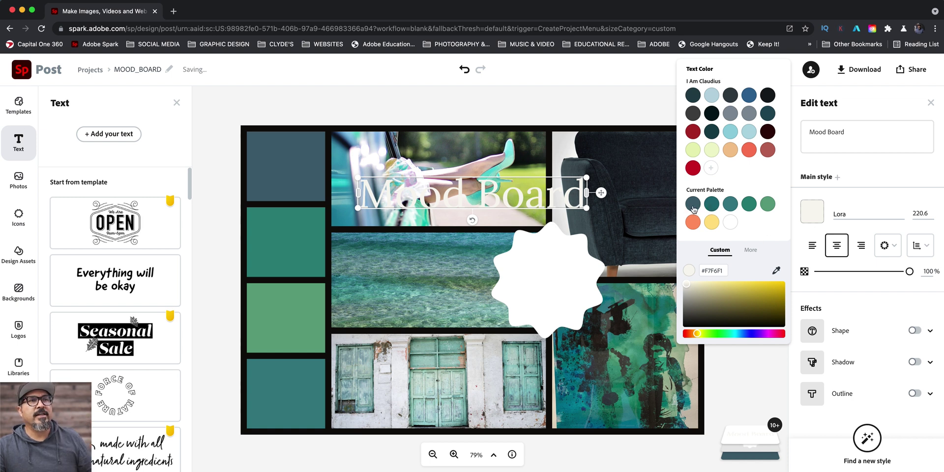
left_click(693, 208)
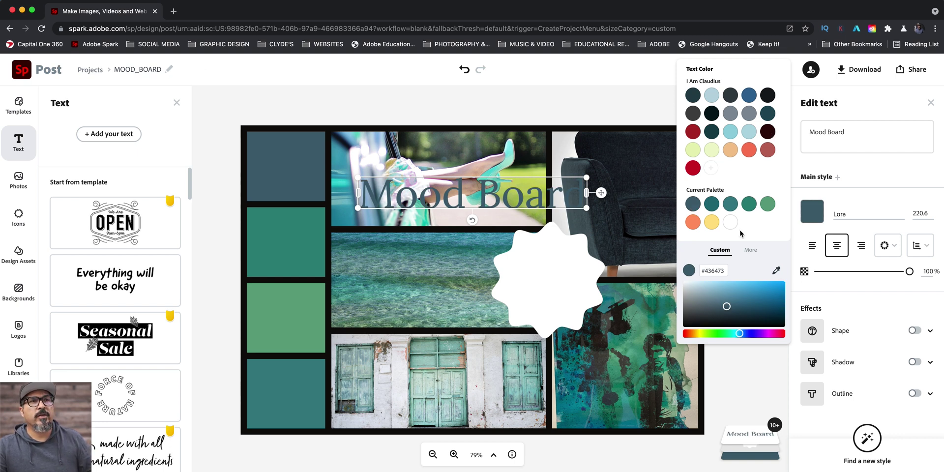
left_click(747, 251)
left_click(770, 274)
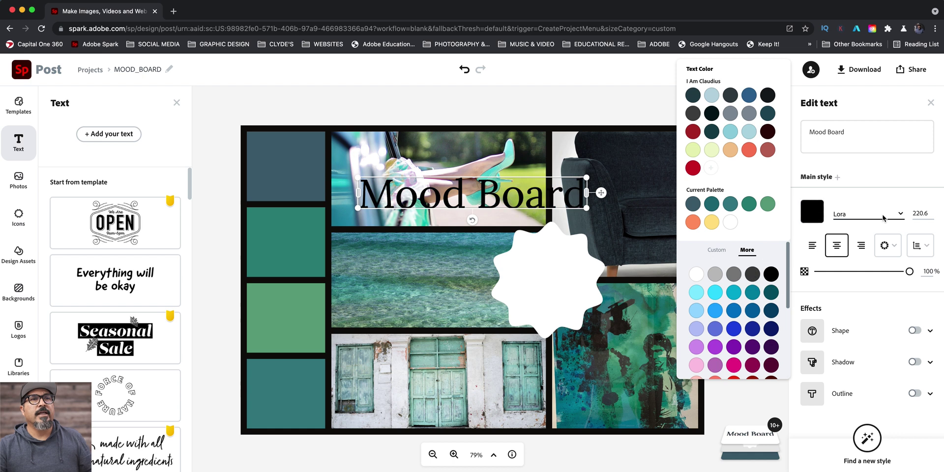
Set the title font to Nexa Rust Slab Black and narrow it onto two lines over the badge.
left_click(900, 215)
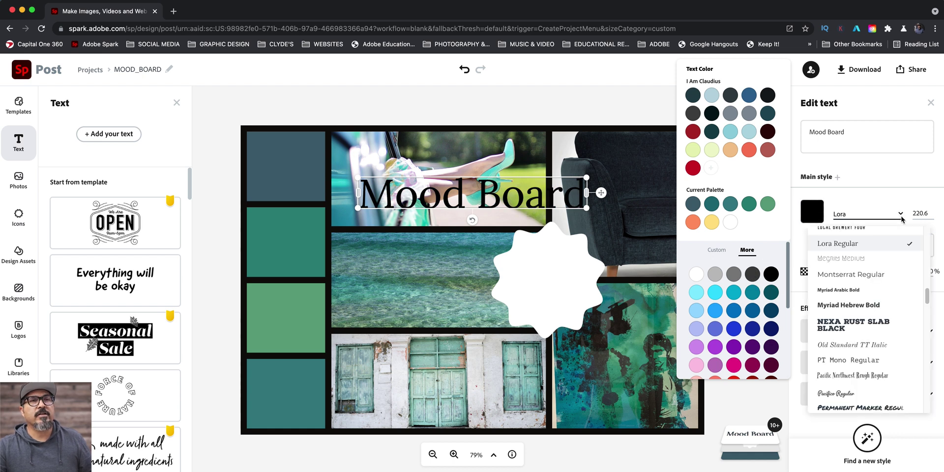
left_click(844, 329)
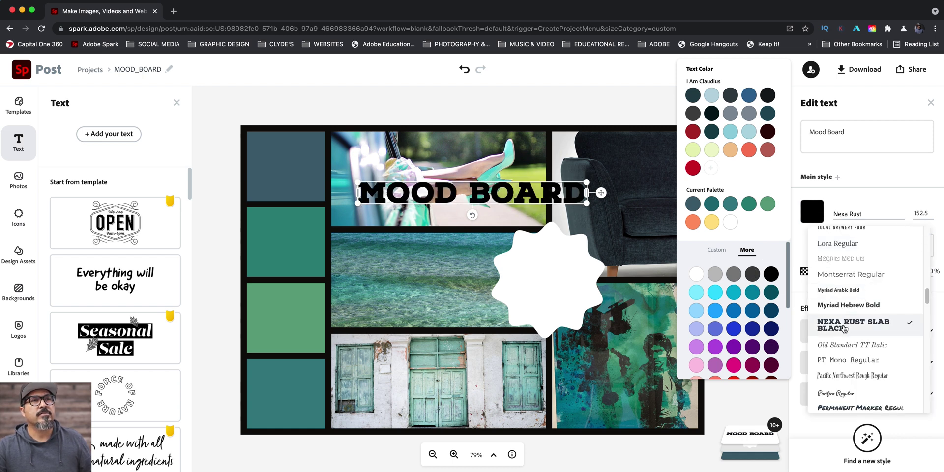
left_click_drag(587, 202, 565, 281)
left_click(429, 220)
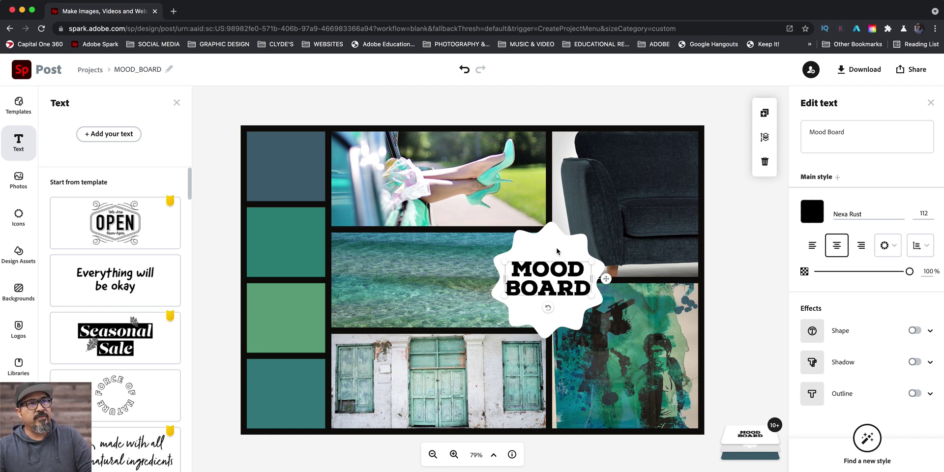
Group the badge with the title and centre the group on the board.
left_click(557, 251, "shift")
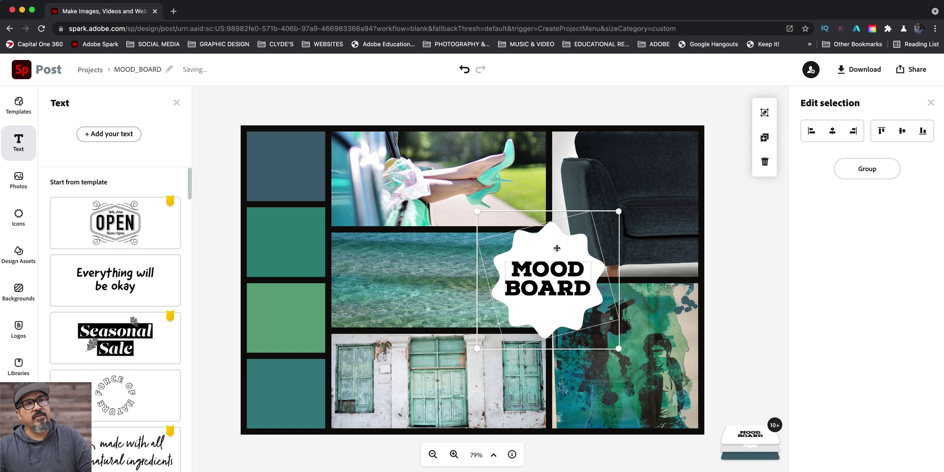
left_click(871, 176)
mouse_move(569, 285)
left_mouse_down()
mouse_move(409, 308)
mouse_move(602, 270)
mouse_move(557, 275)
mouse_move(566, 294)
left_mouse_up()
Add 'Han Fett' on a new line of the title and shrink it to fit the badge.
left_click(565, 294)
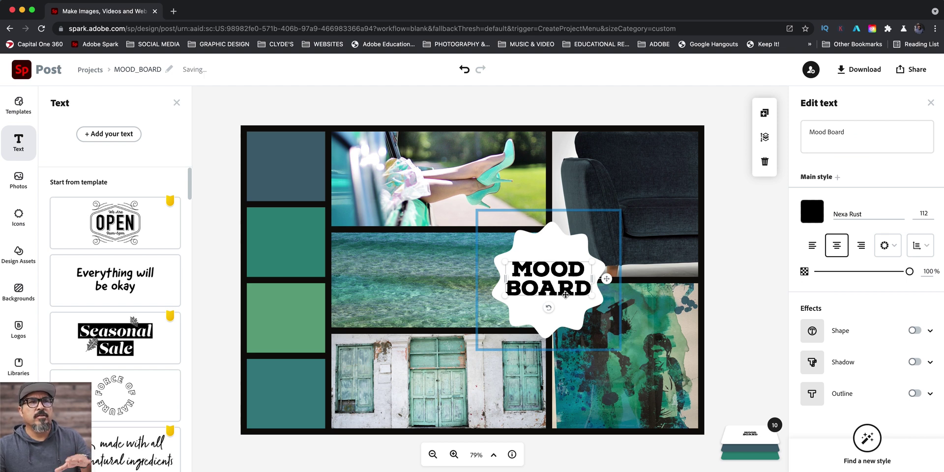
left_click(858, 139)
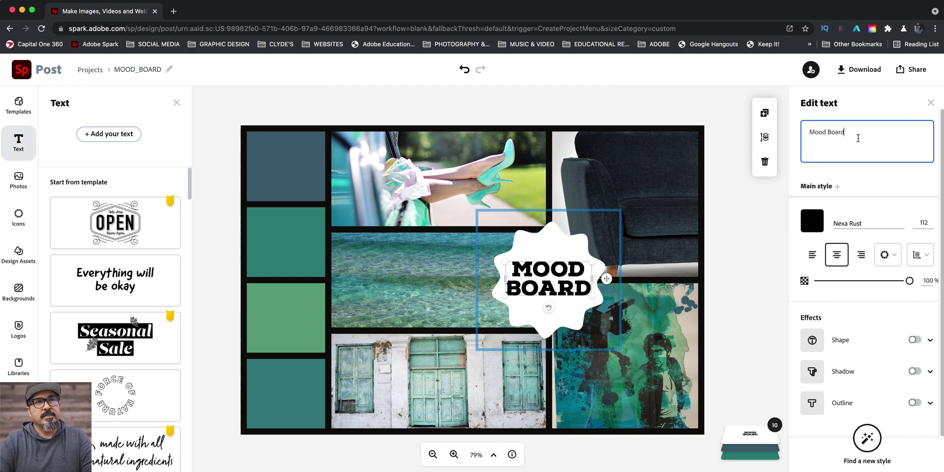
key("Return")
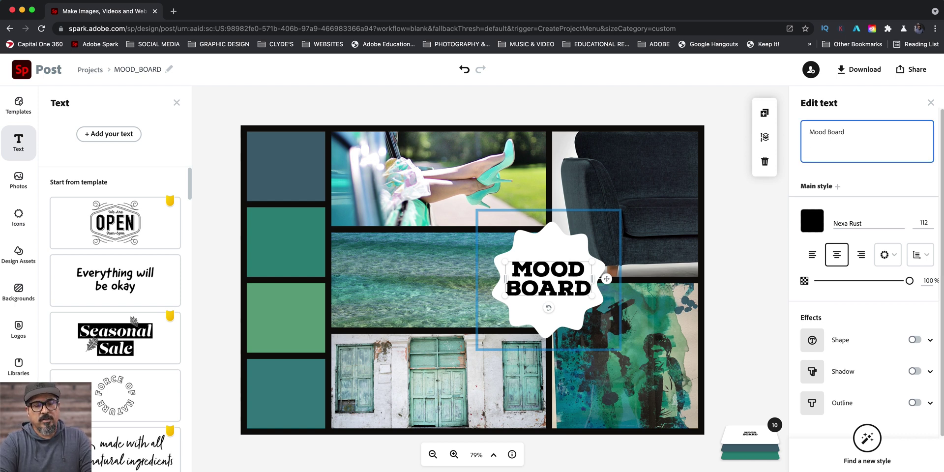
type("Han")
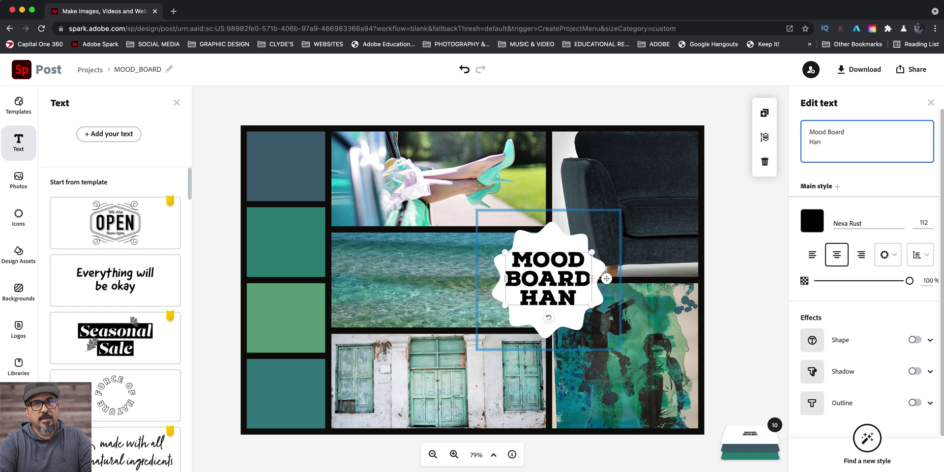
type(" Fett")
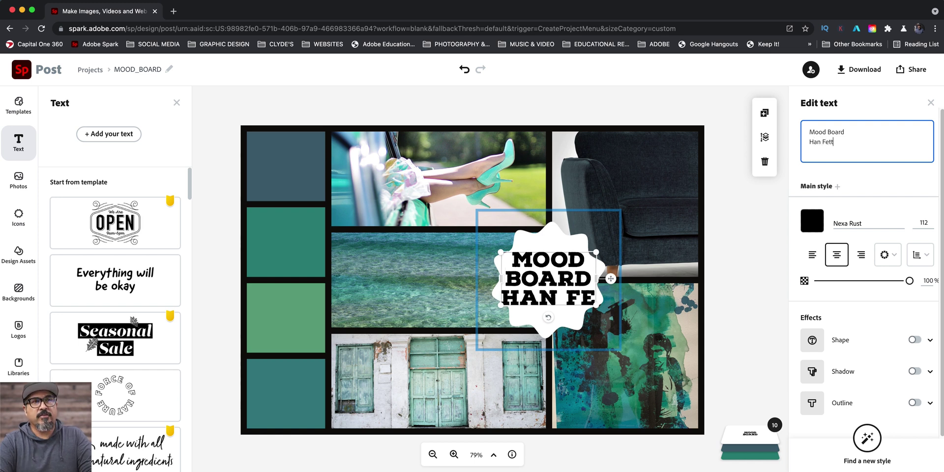
left_click(588, 325)
left_click_drag(588, 324, 575, 298)
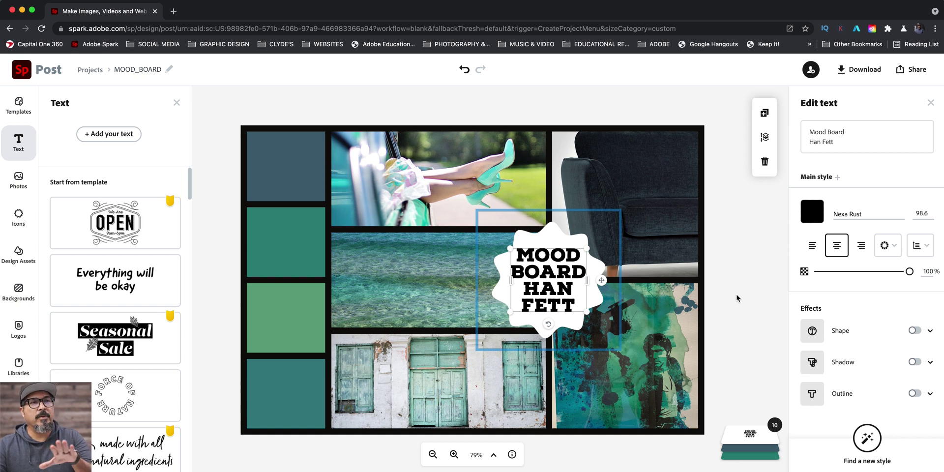
Zoom the bottom-right poster image to scale 3 and reposition it within its cell.
left_click_drag(666, 348, 660, 369)
left_click_drag(816, 220, 818, 220)
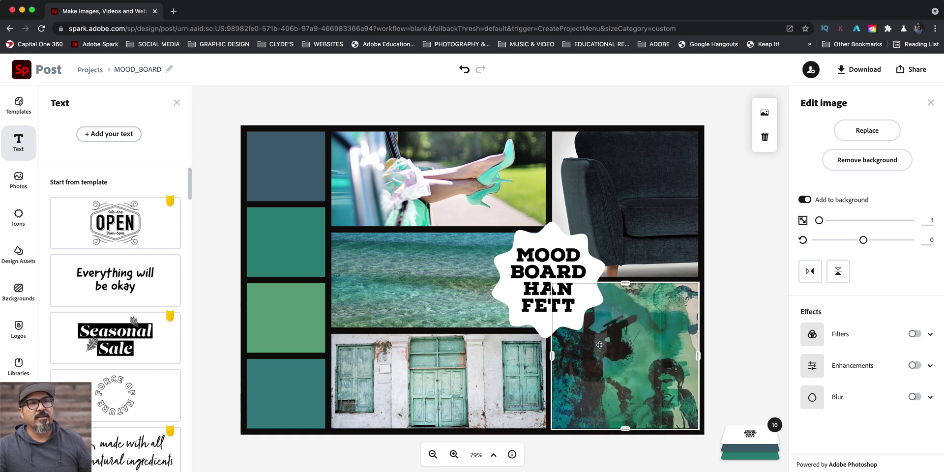
left_click_drag(600, 345, 620, 348)
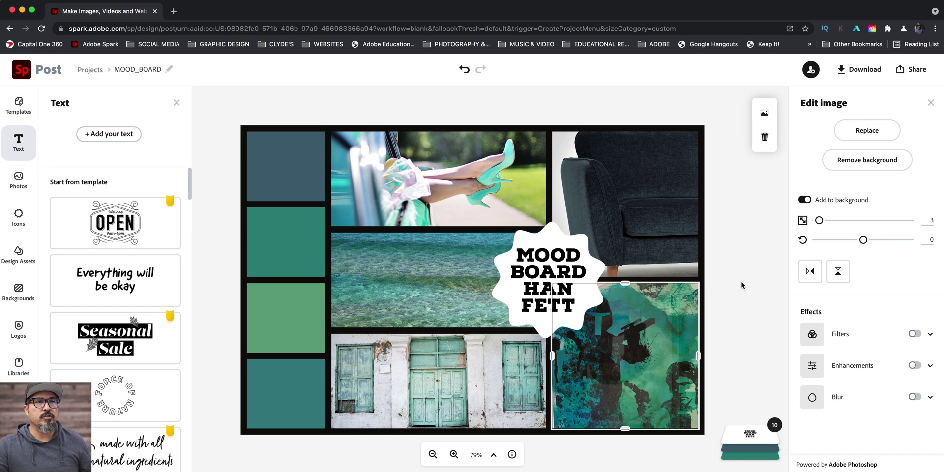
left_click(766, 273)
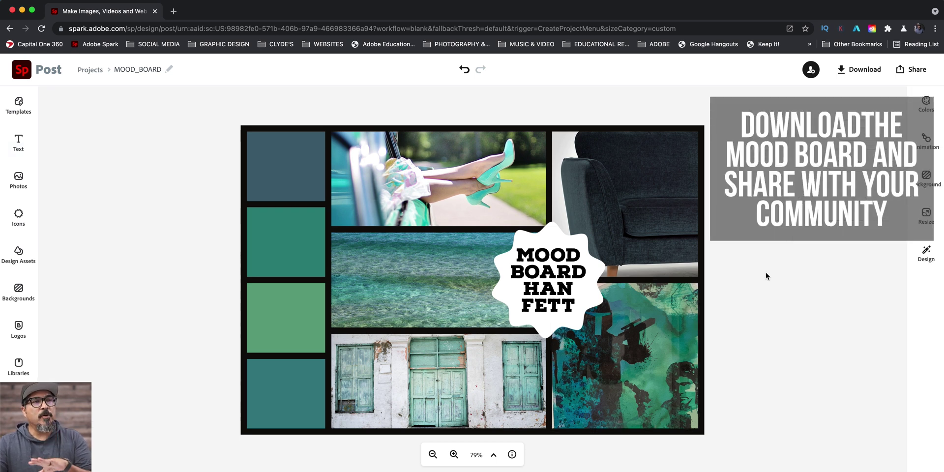